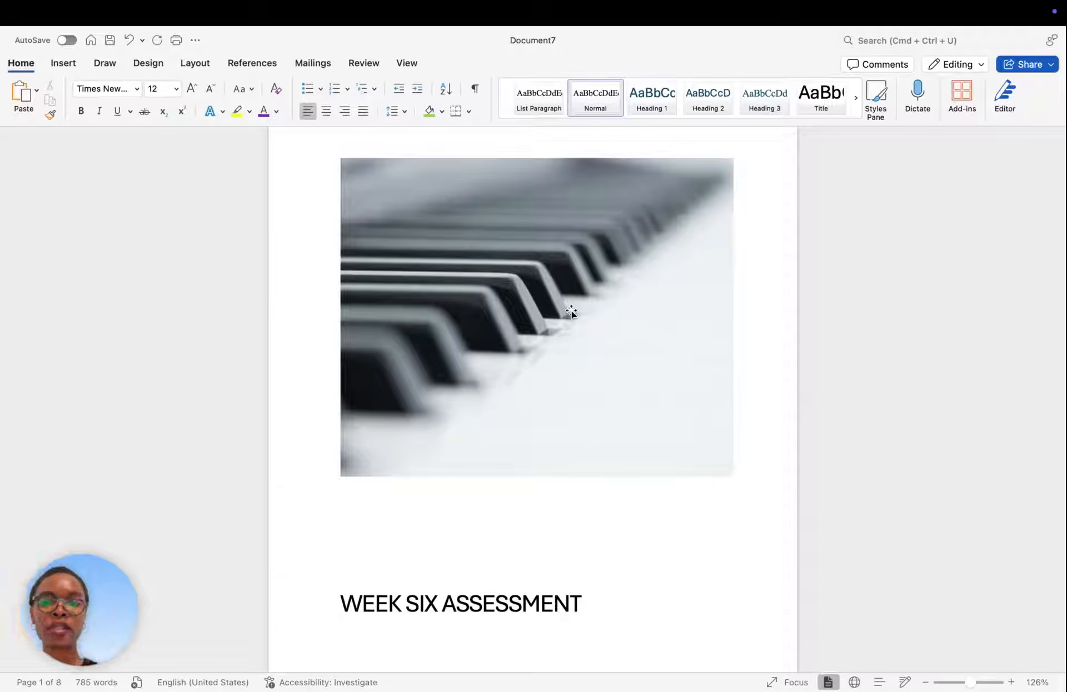
Step: Review the cover page with the piano picture and the table of contents on the page after it
click(598, 470)
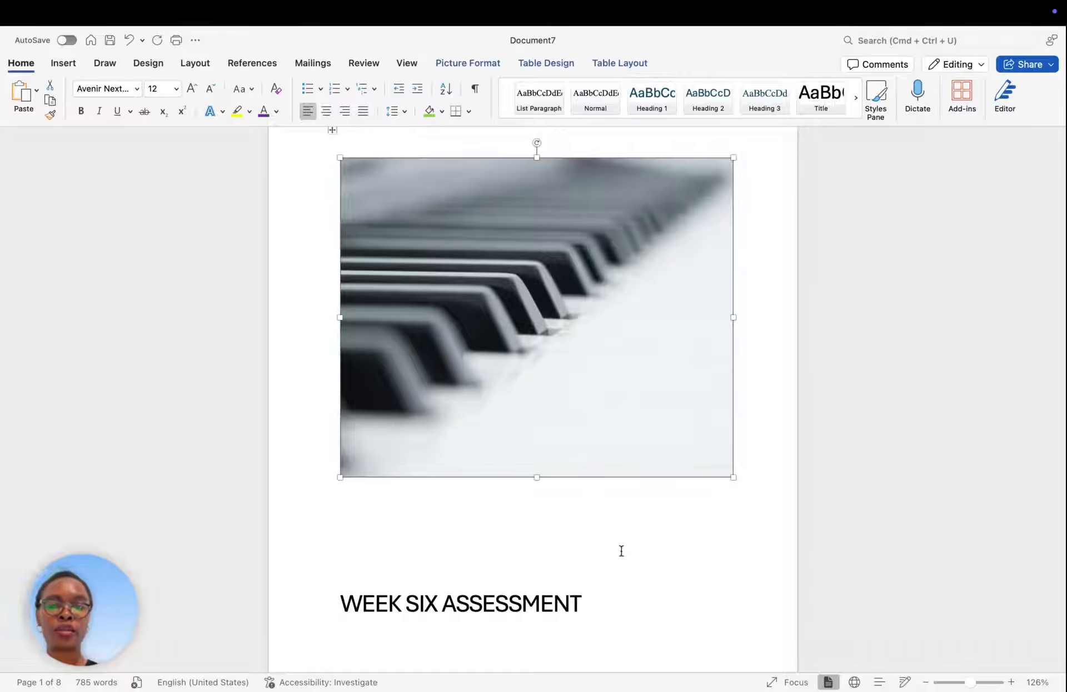
scroll(621, 551, down, 2)
scroll(621, 551, down, 1)
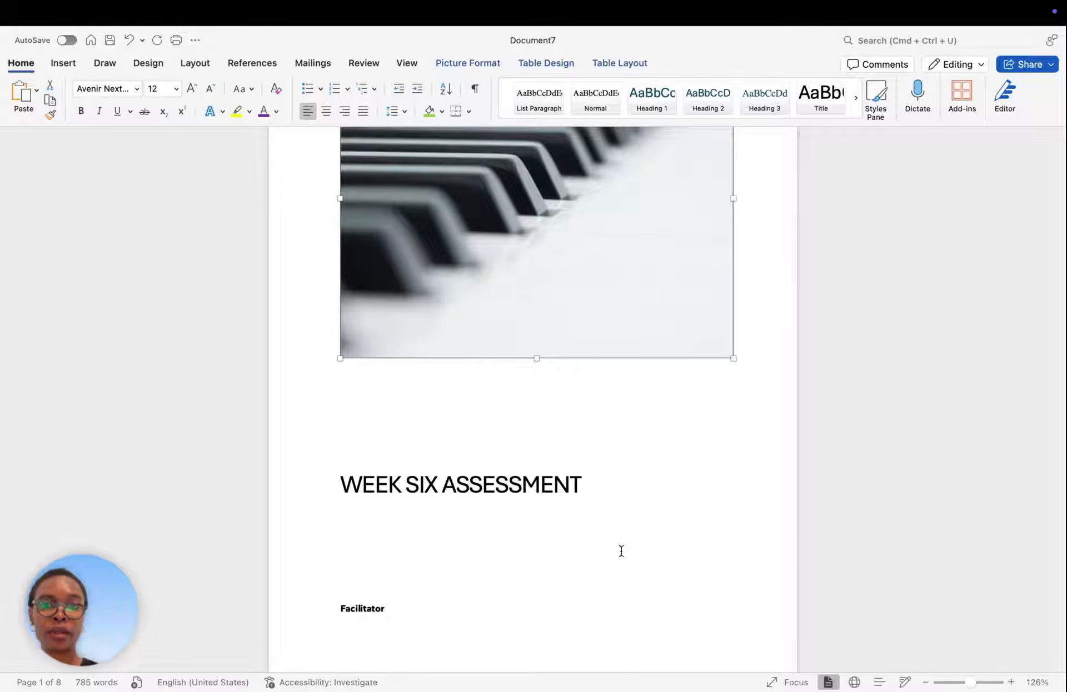
scroll(621, 551, down, 5)
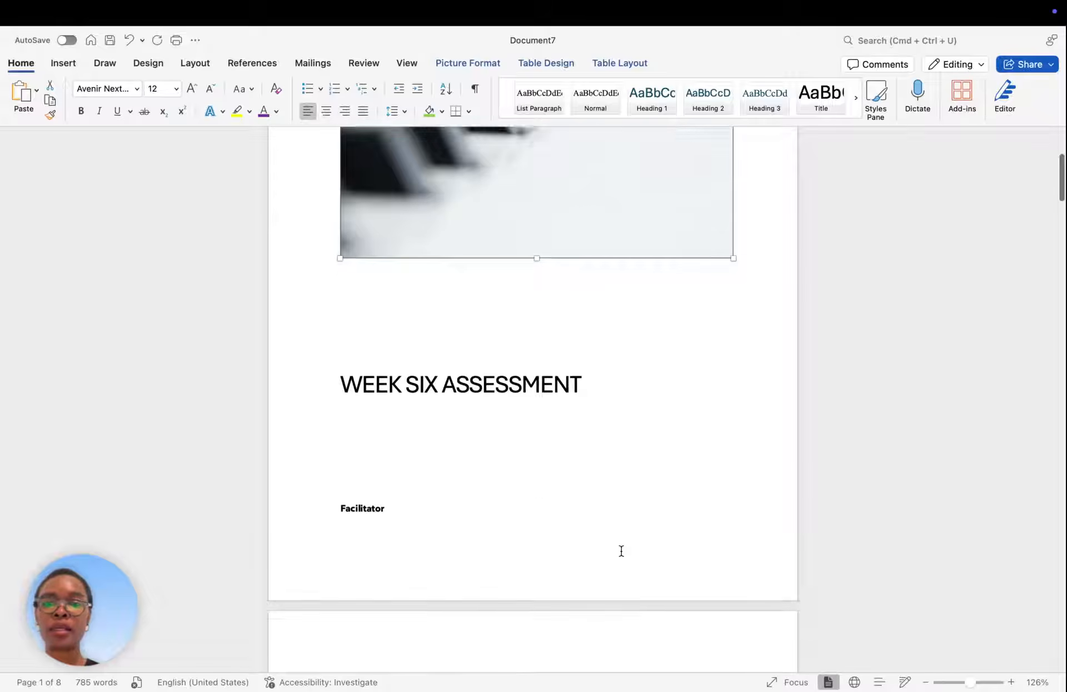
scroll(621, 551, down, 11)
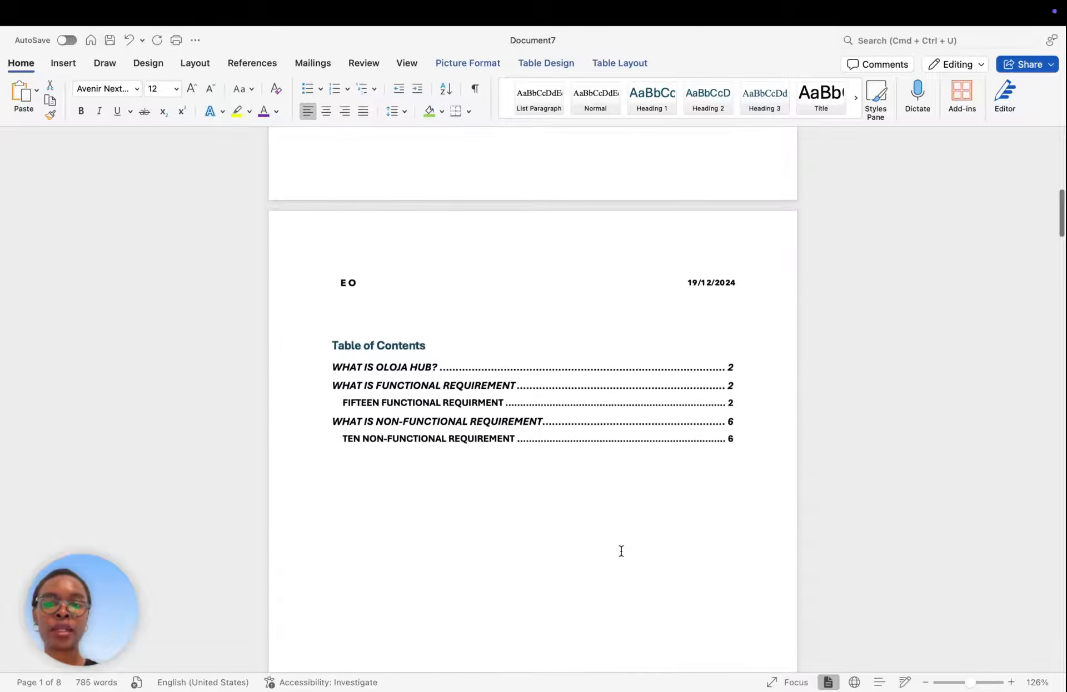
scroll(621, 551, up, 13)
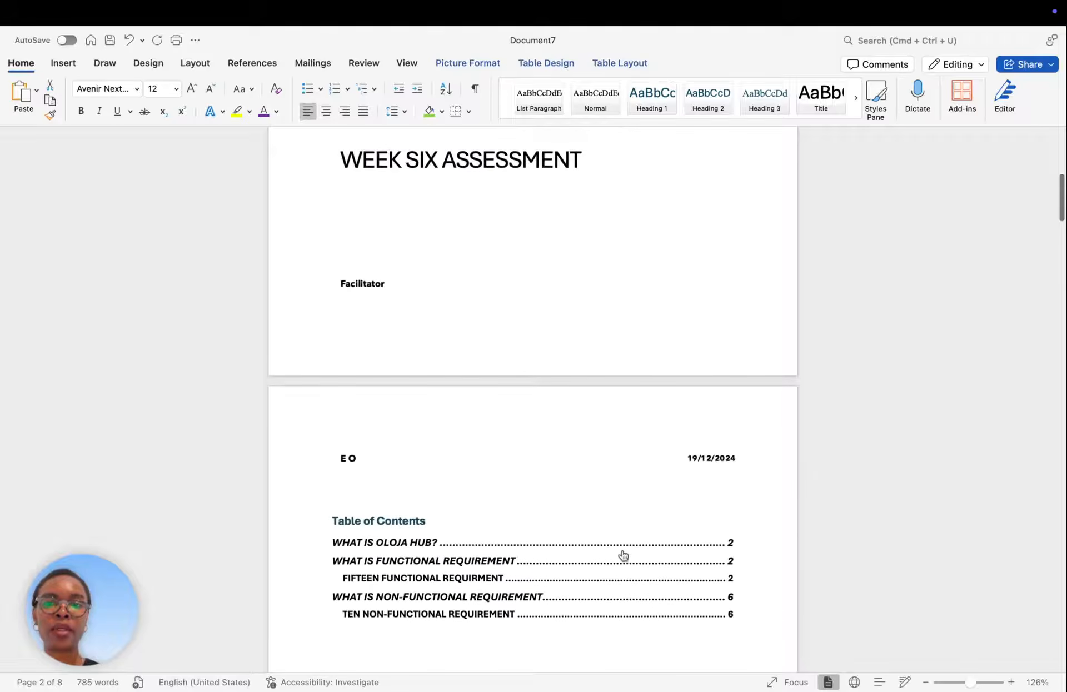
scroll(634, 331, up, 2)
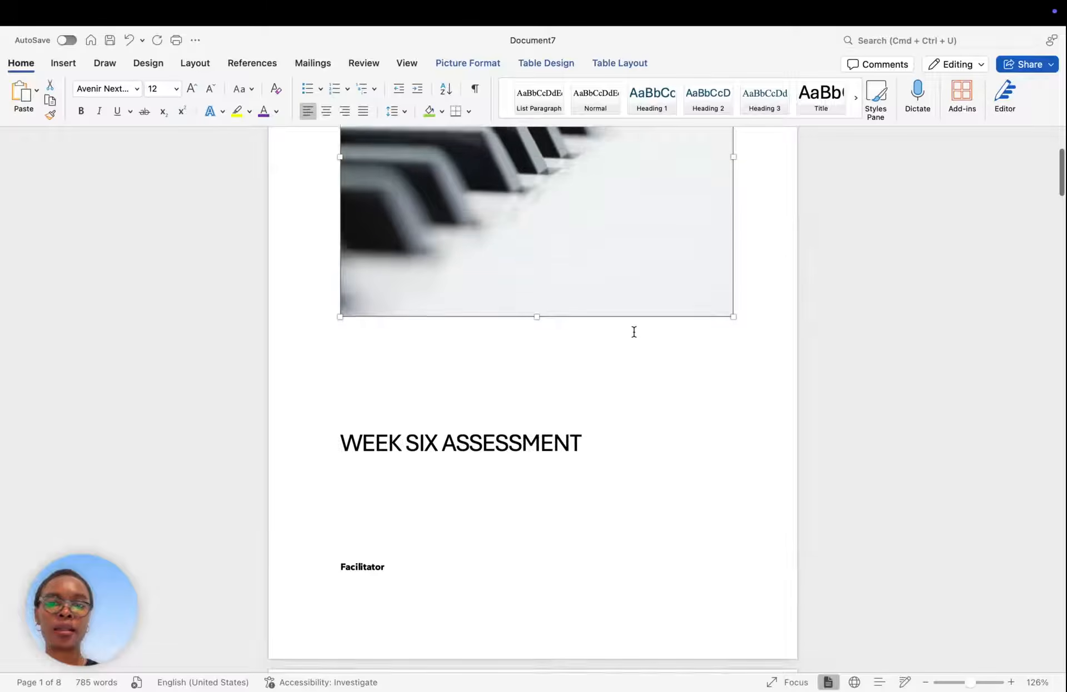
scroll(623, 498, down, 3)
scroll(621, 494, down, 5)
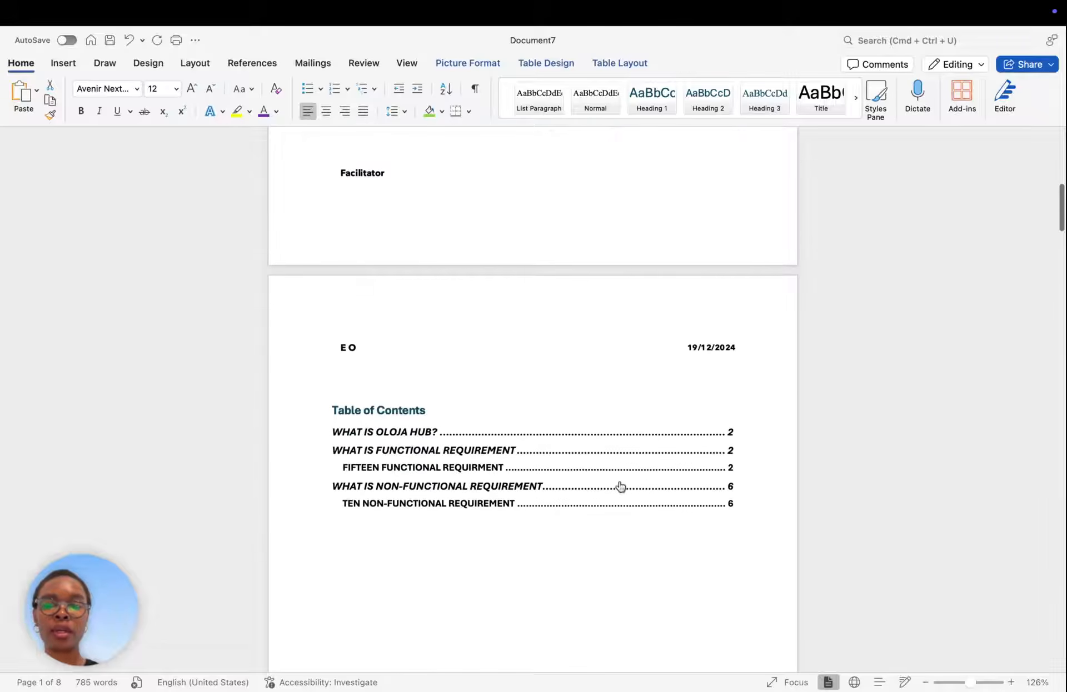
scroll(581, 623, down, 2)
scroll(582, 622, down, 1)
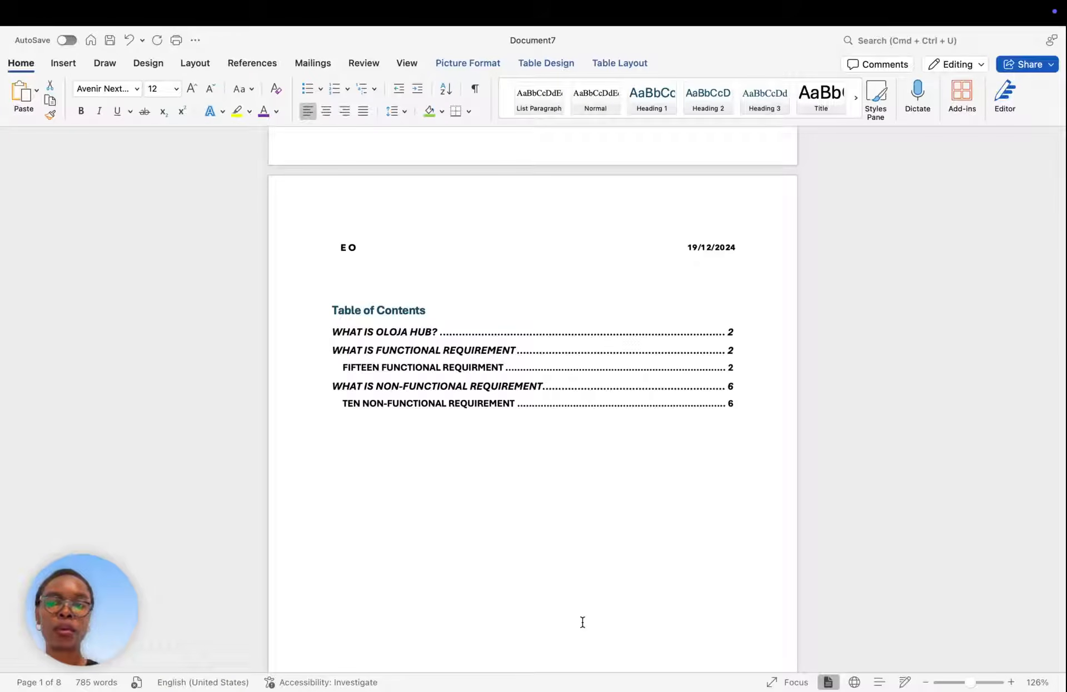
Step: Examine the Oloja Hub introduction and the functional and non-functional requirement tables
scroll(582, 622, down, 20)
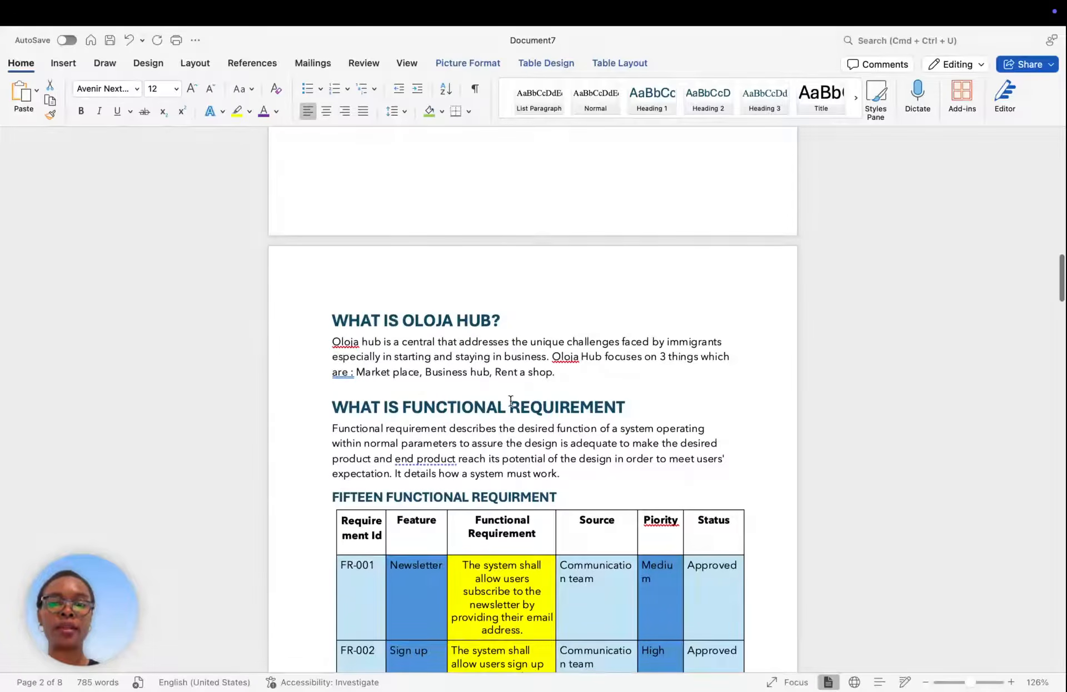
scroll(533, 528, down, 15)
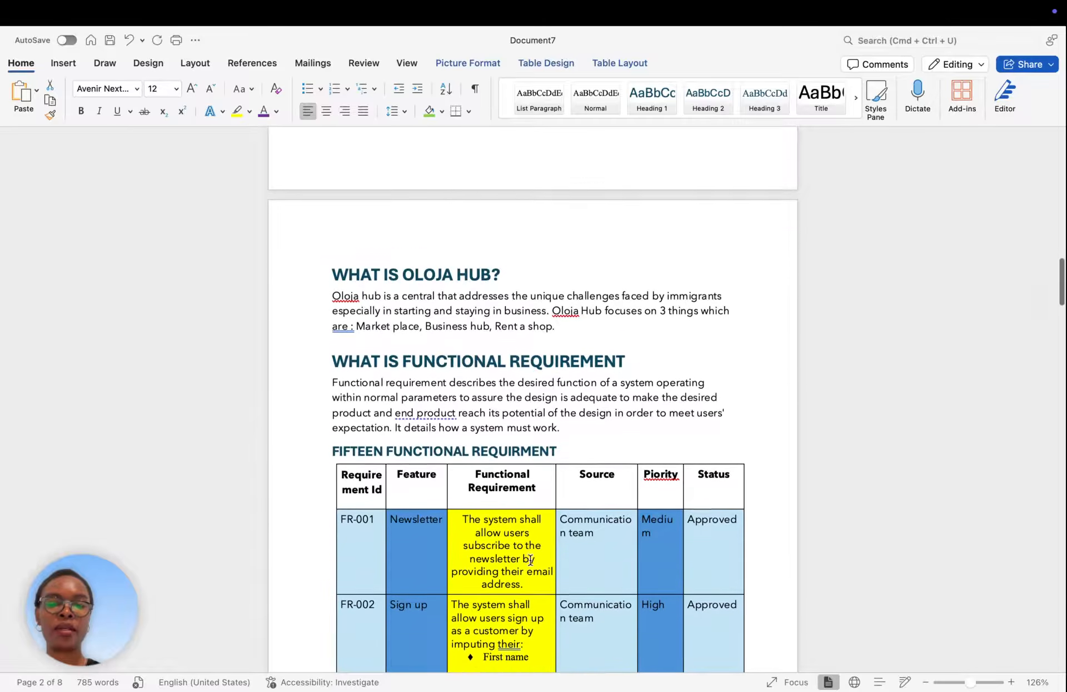
scroll(530, 560, up, 15)
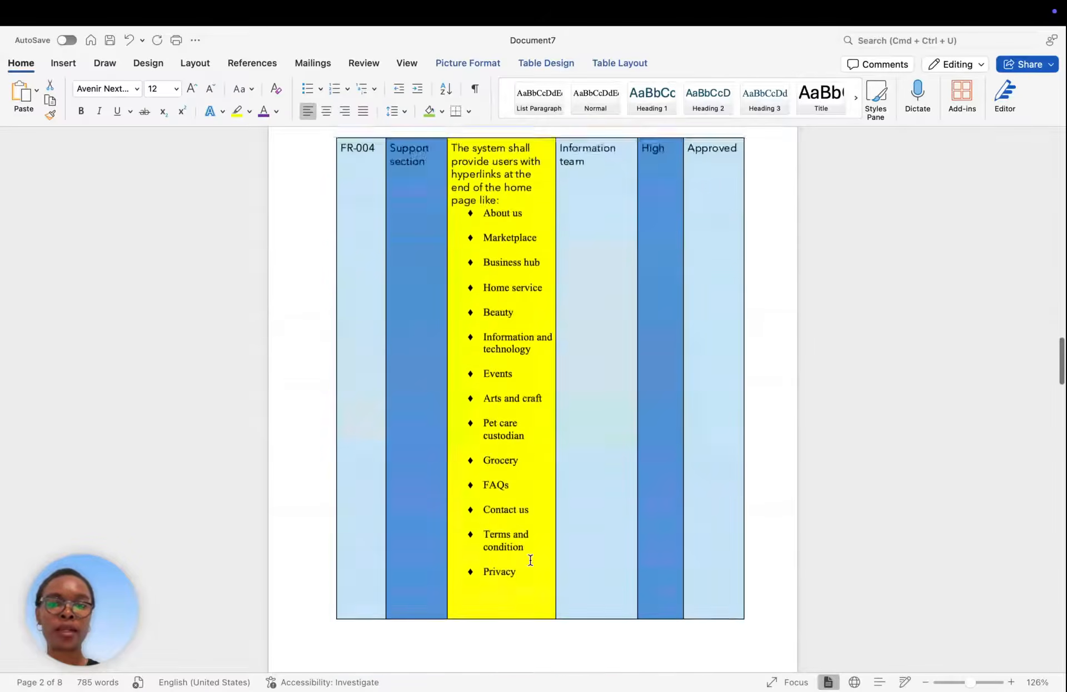
scroll(529, 559, down, 2)
scroll(529, 559, up, 5)
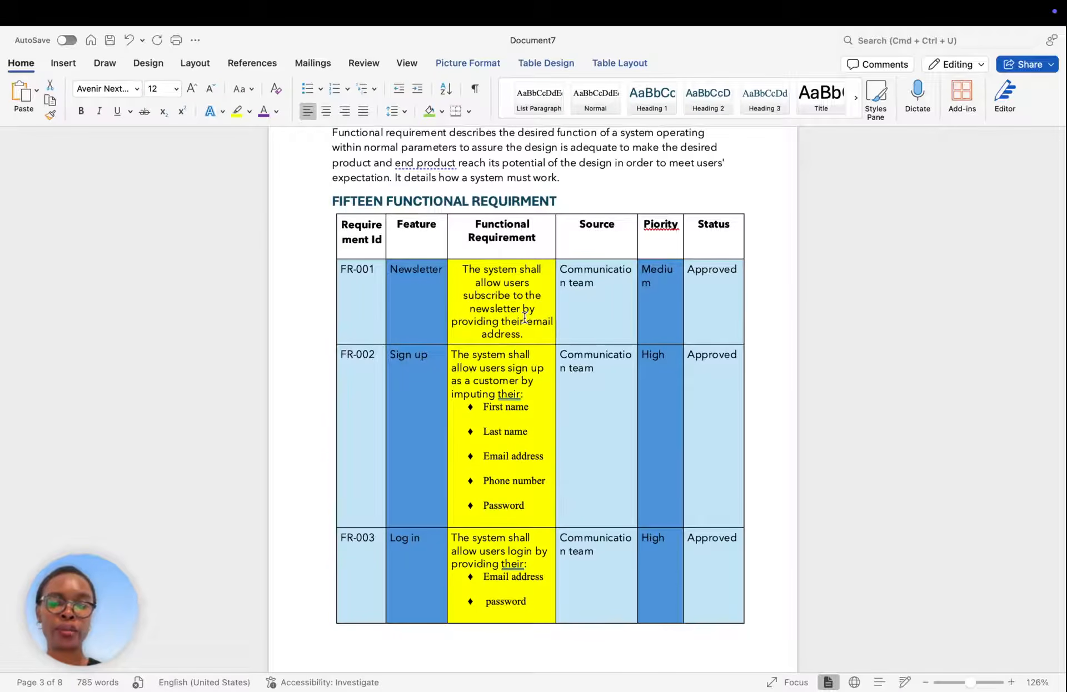
scroll(525, 318, down, 20)
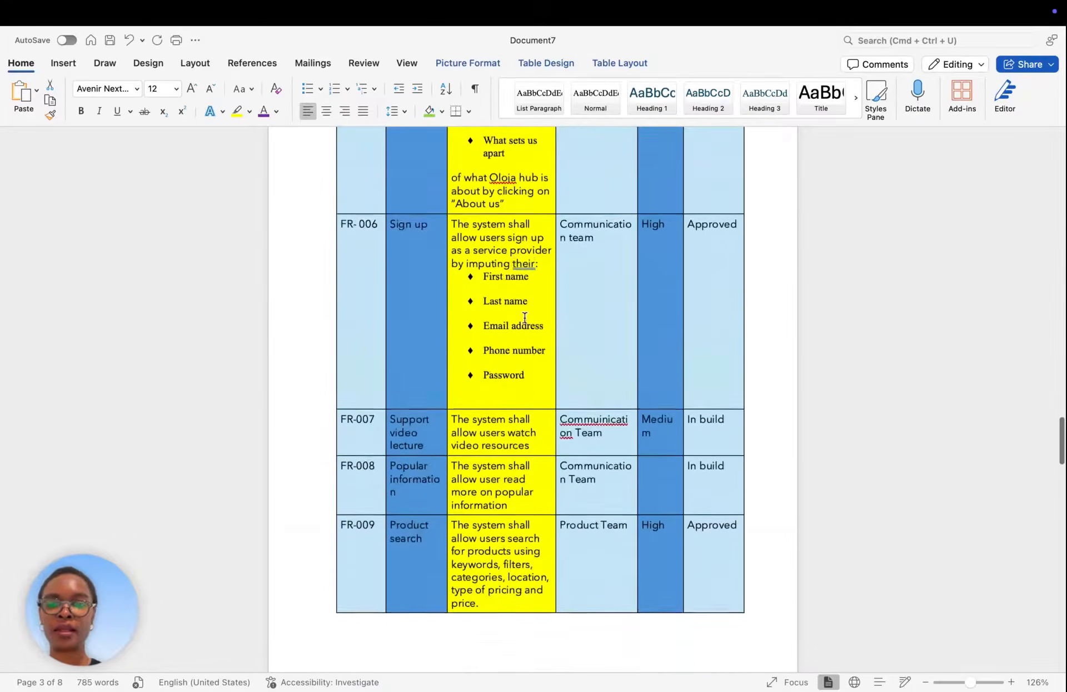
scroll(524, 318, down, 20)
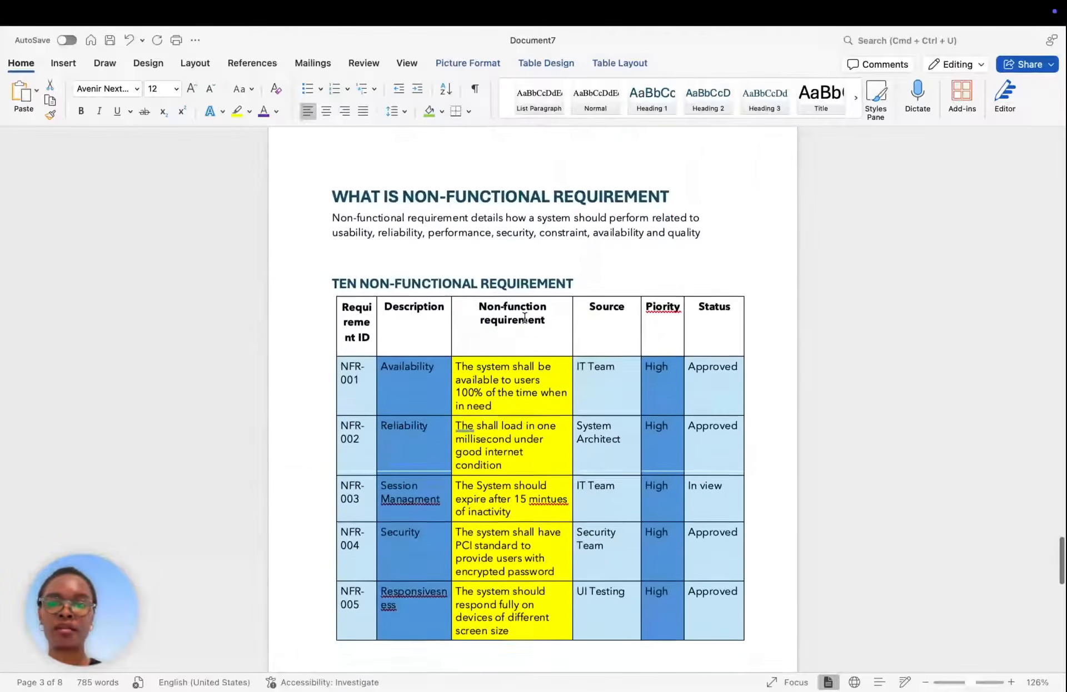
scroll(524, 317, up, 1)
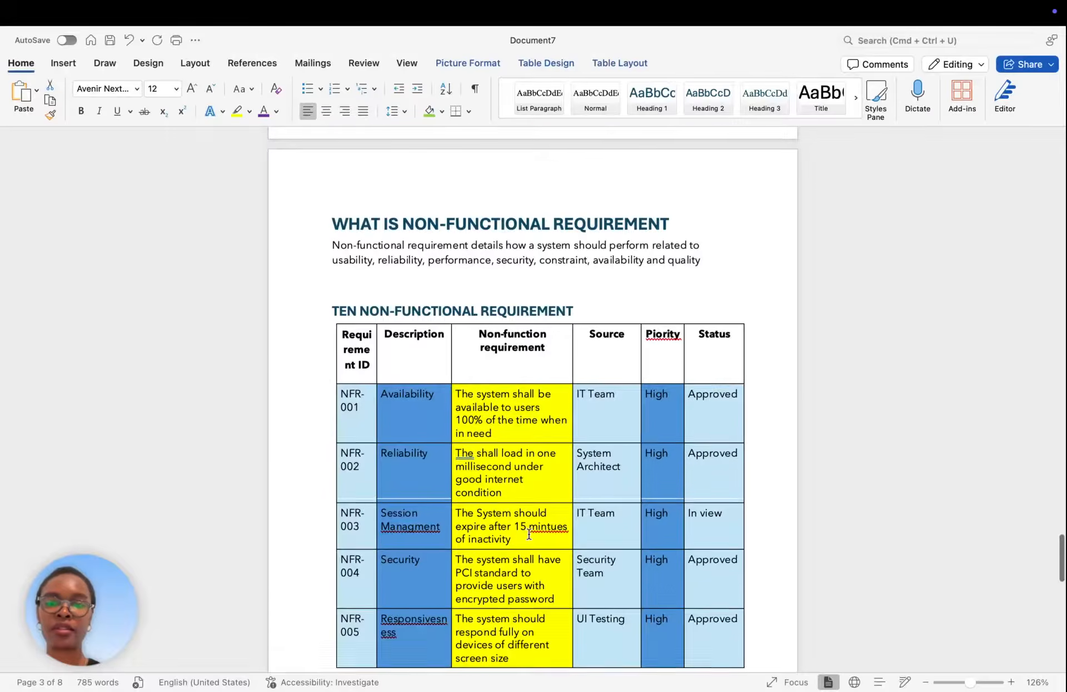
scroll(528, 535, down, 10)
Step: Insert a Next Page section break in the empty area below the table of contents
scroll(529, 535, up, 3)
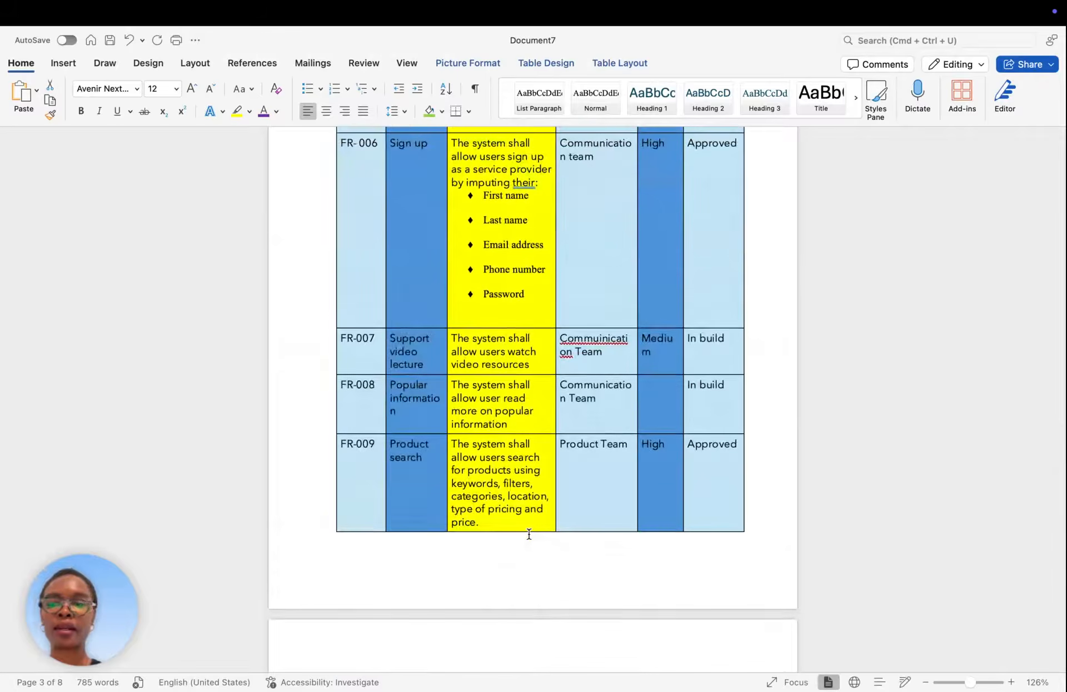
scroll(529, 534, up, 8)
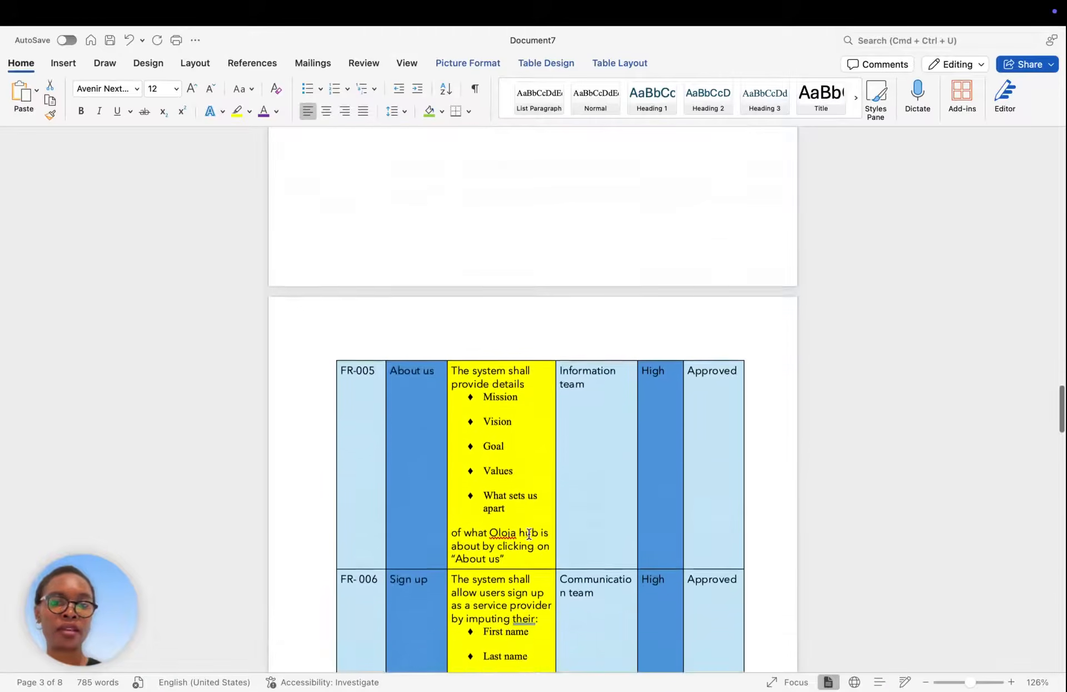
scroll(529, 534, up, 8)
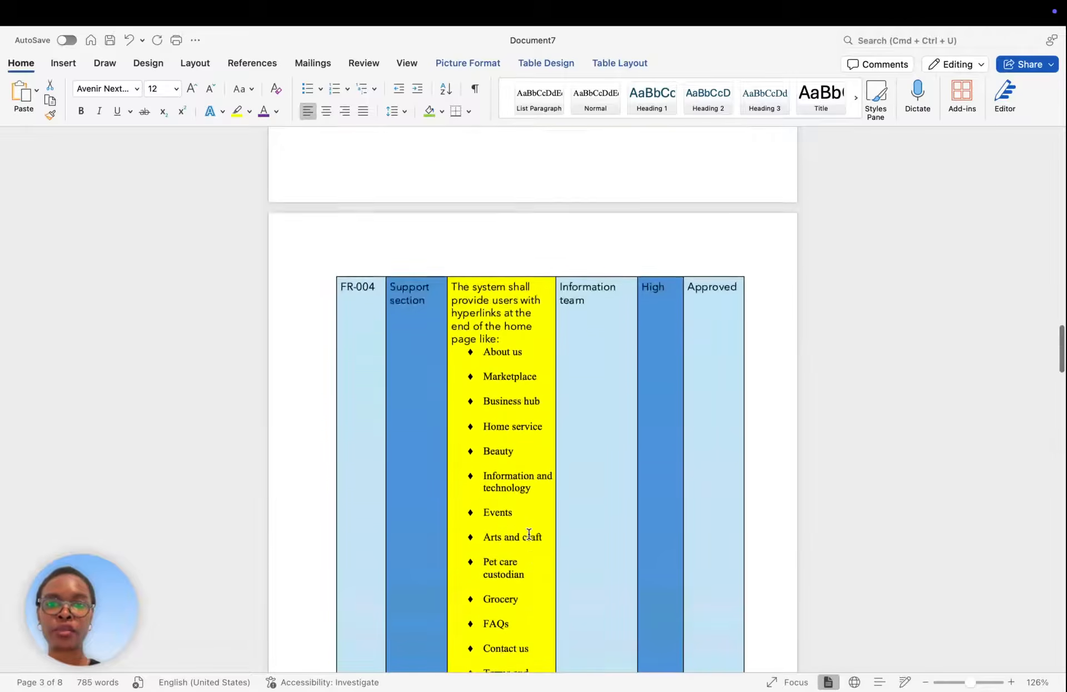
scroll(529, 534, up, 10)
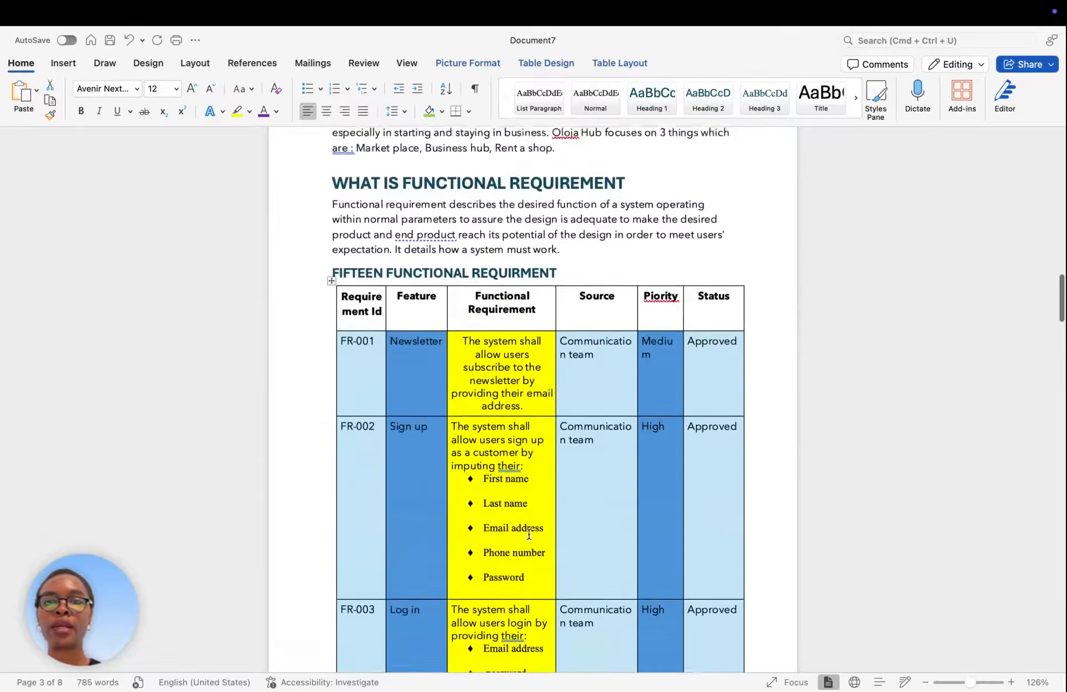
scroll(528, 534, up, 10)
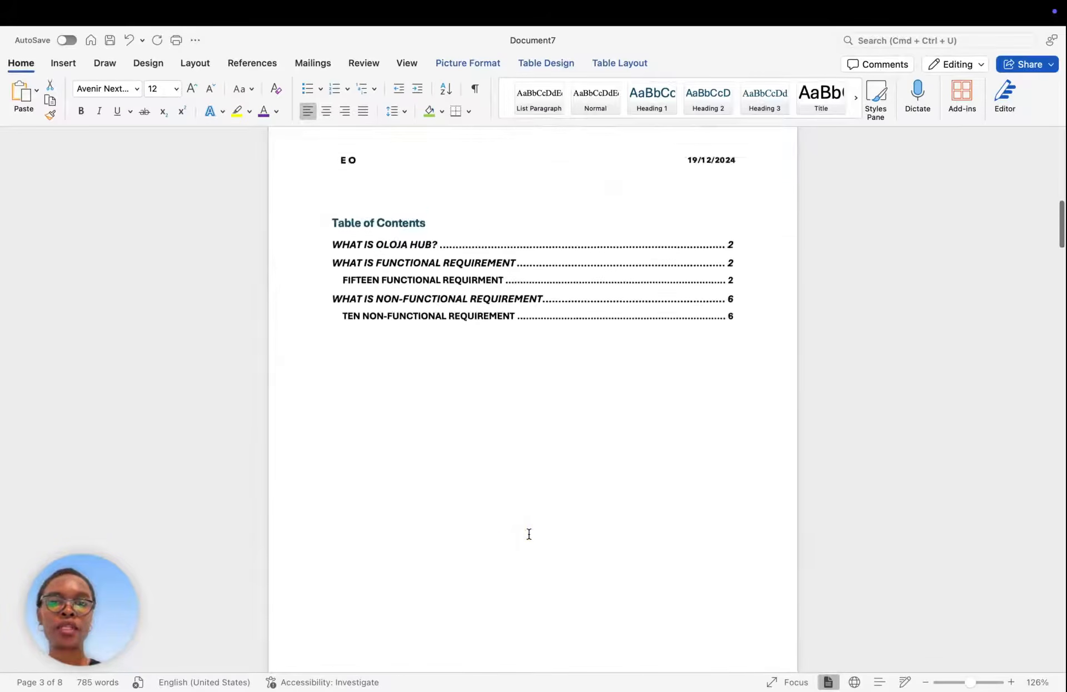
scroll(529, 534, down, 3)
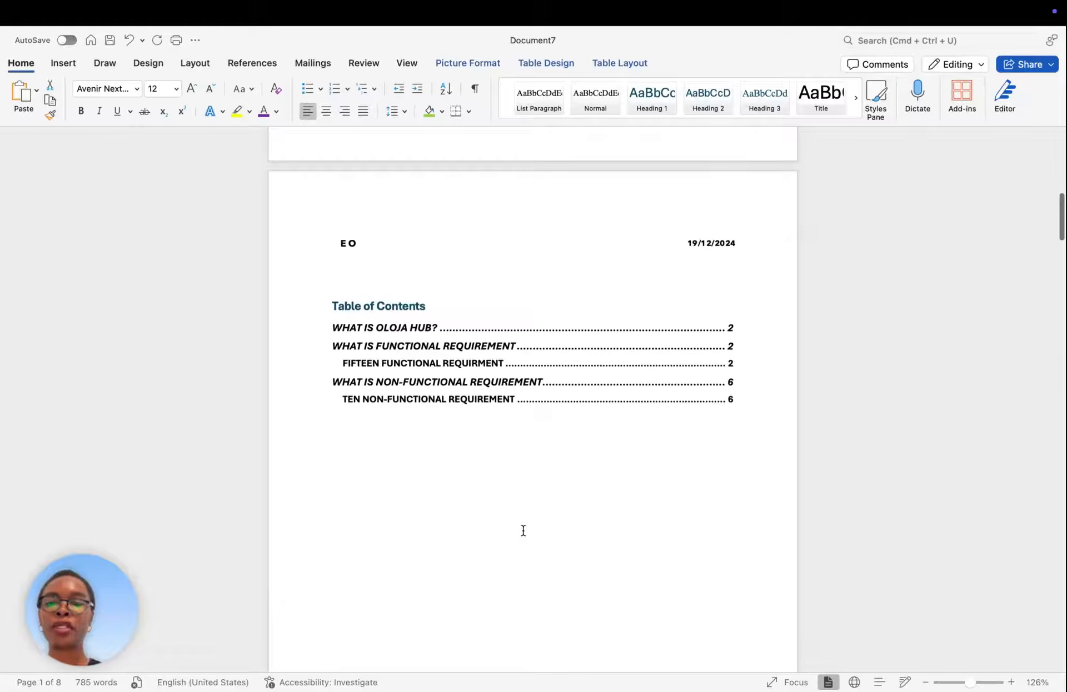
click(334, 485)
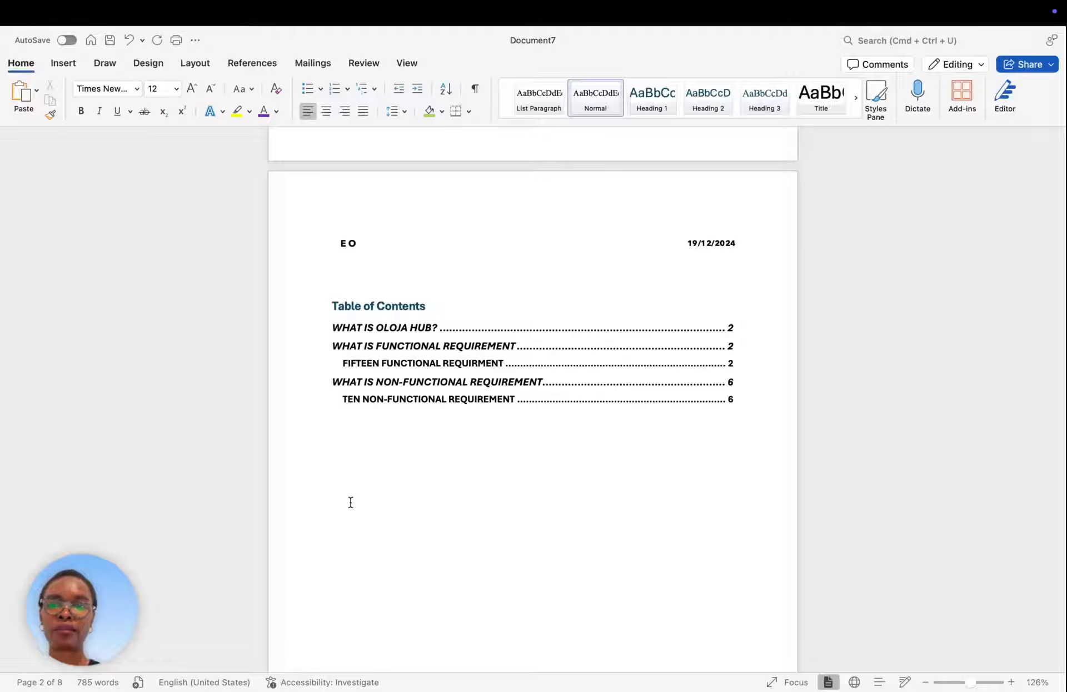
click(200, 66)
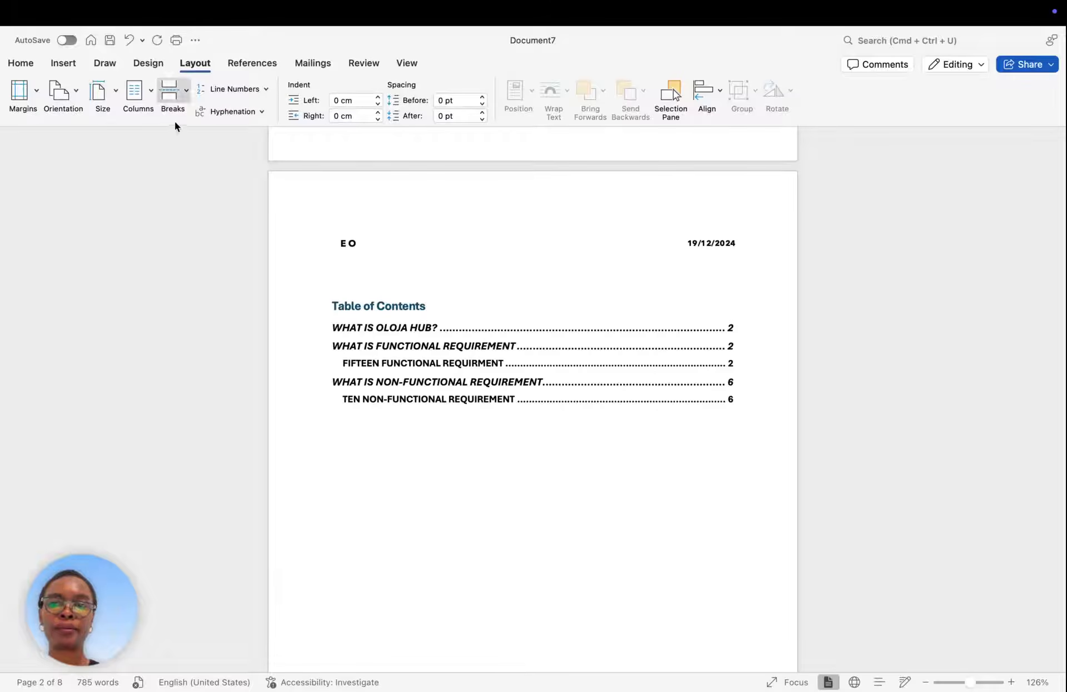
click(184, 93)
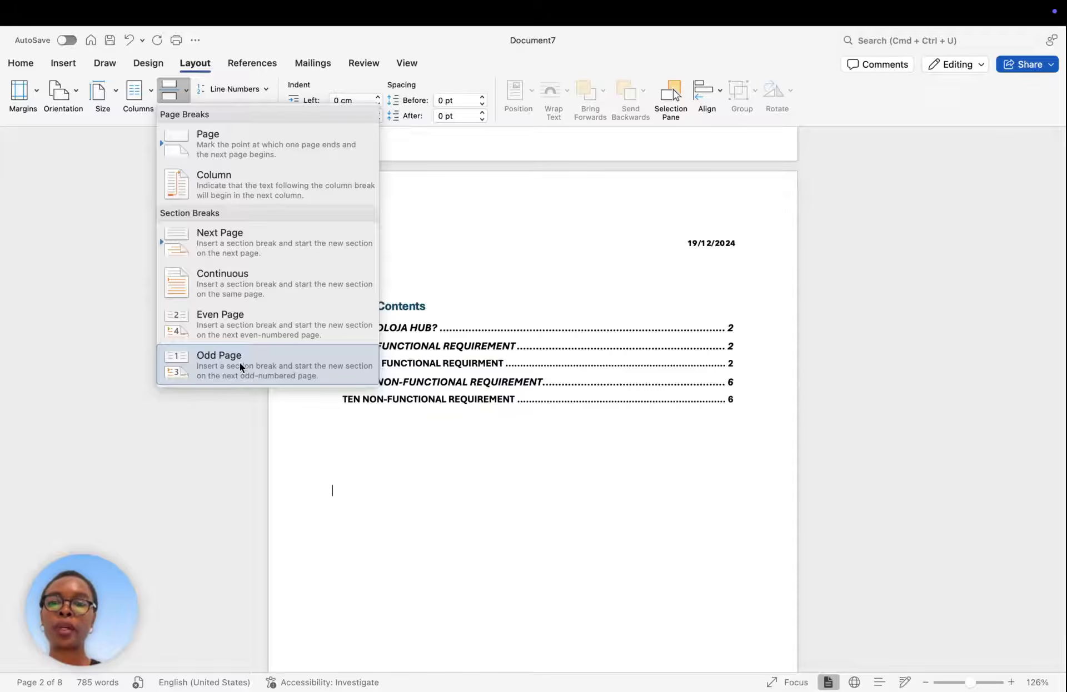
click(241, 245)
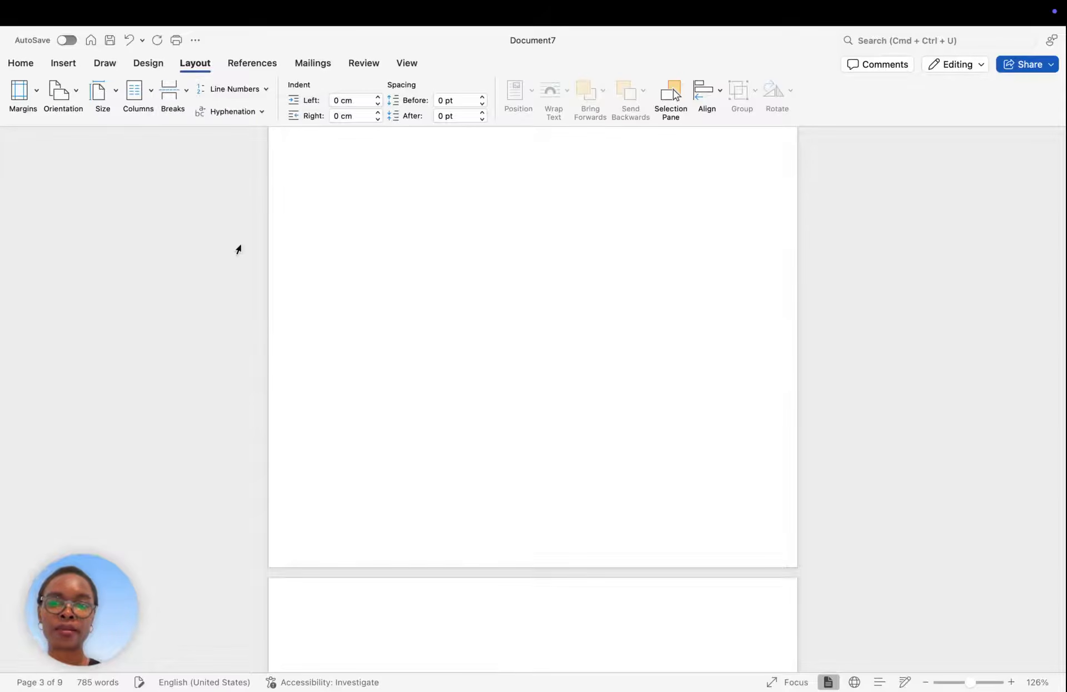
Step: Show the formatting marks to inspect the section break below the table of contents
scroll(410, 294, up, 11)
scroll(410, 294, down, 12)
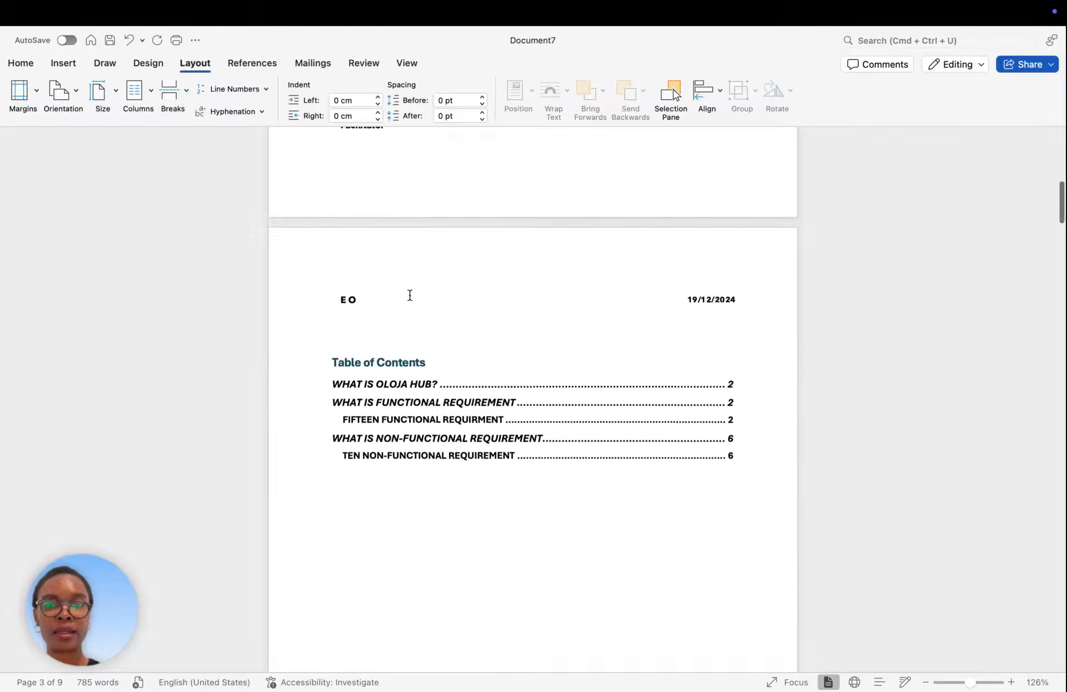
scroll(410, 294, up, 2)
scroll(410, 295, up, 10)
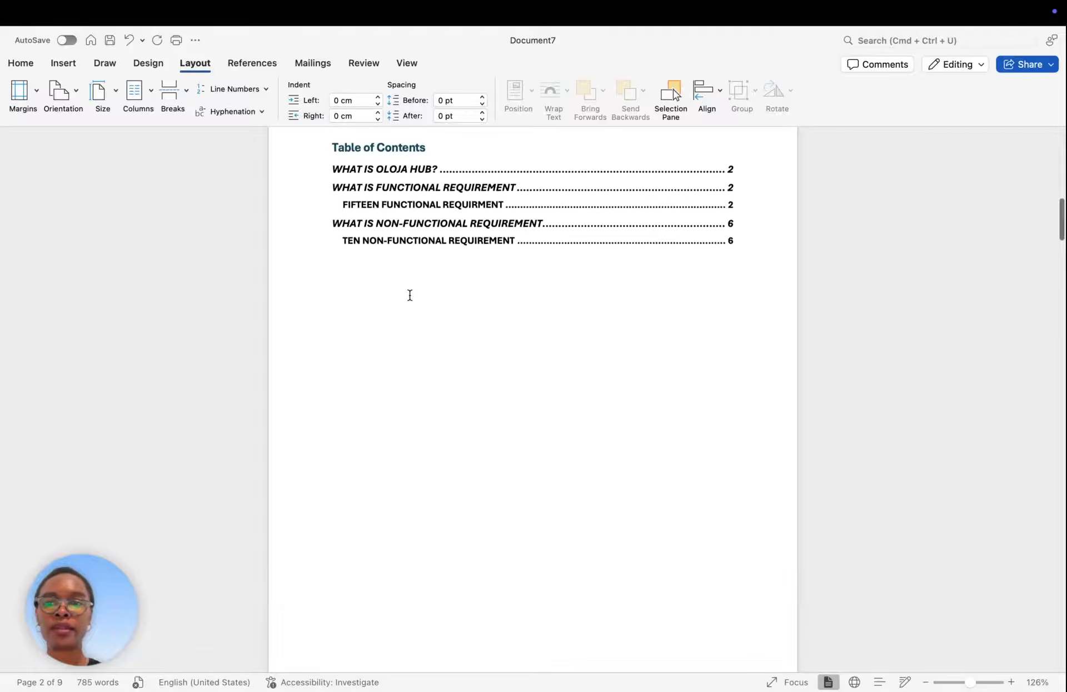
click(21, 63)
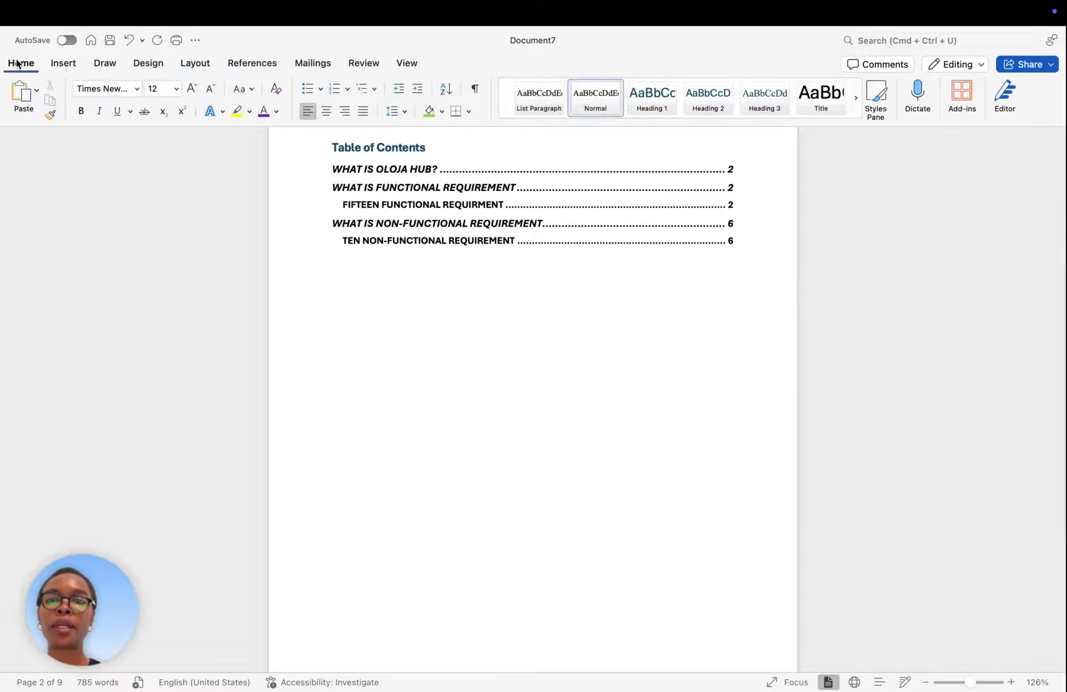
click(474, 90)
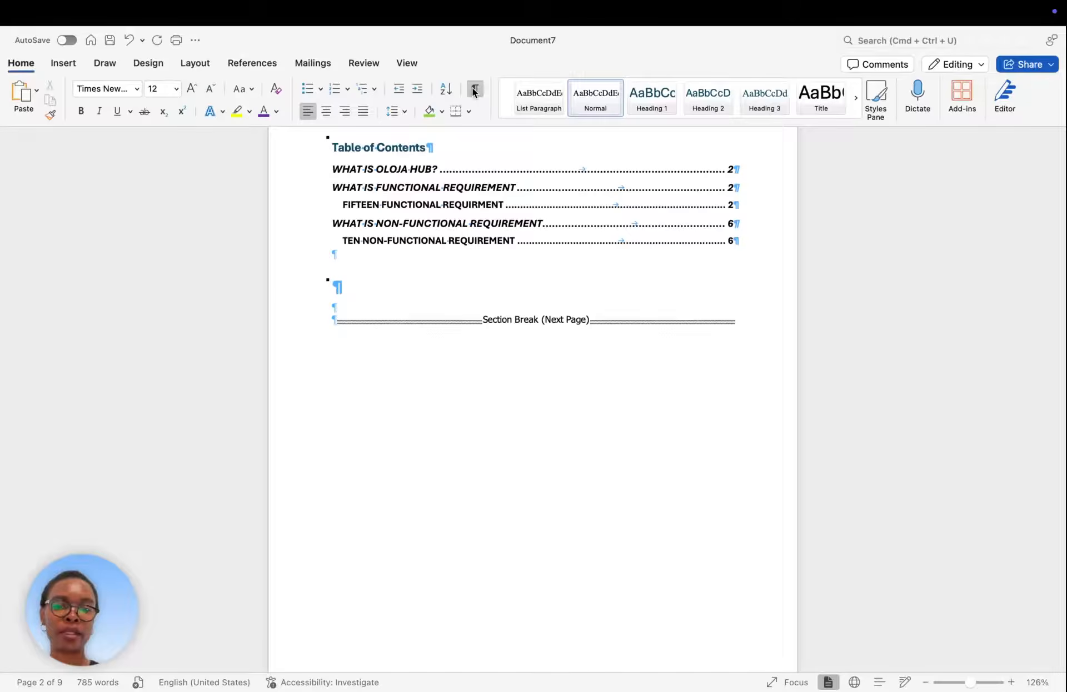
Step: Enter the test text "sss" in the empty heading line above the section break
click(413, 295)
text(sss)
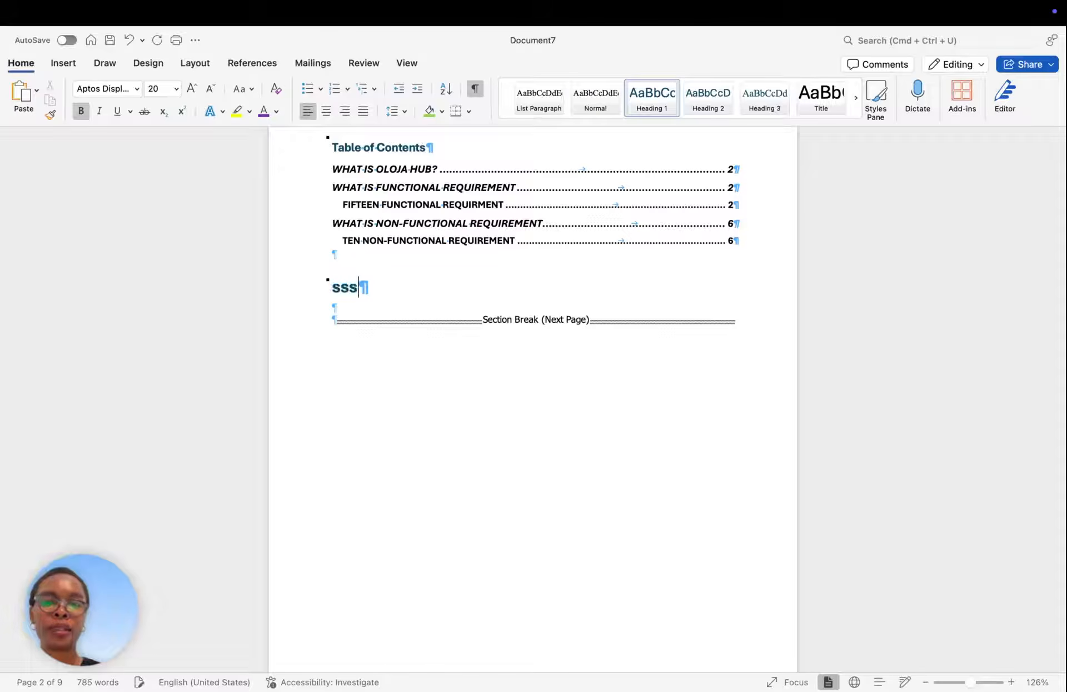
click(360, 384)
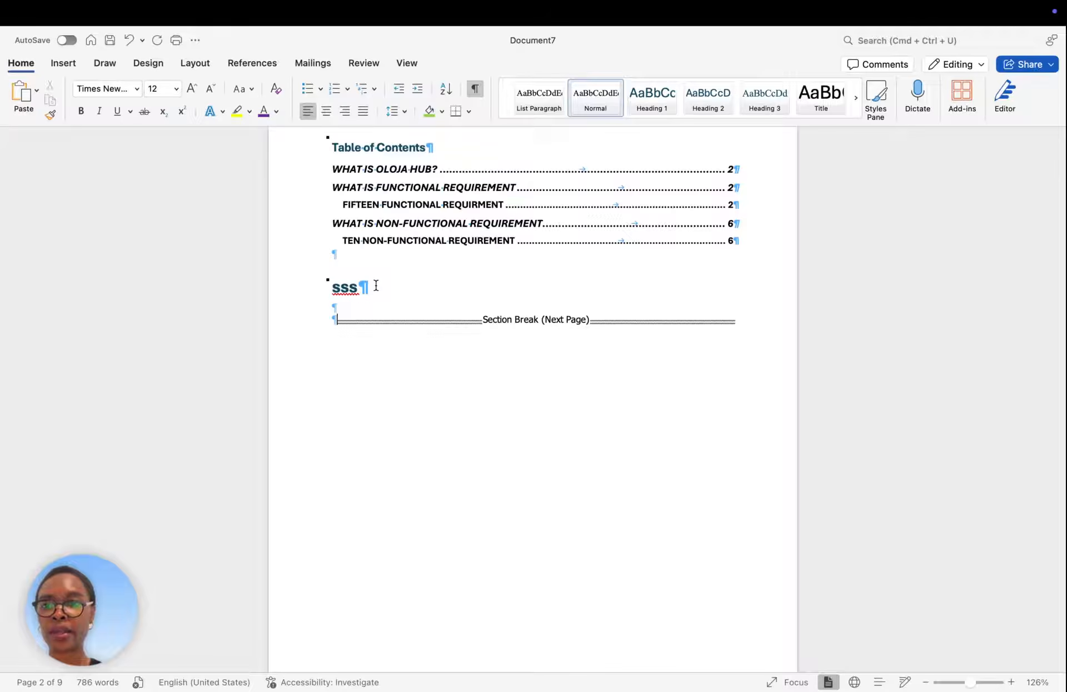
Step: Undo the test text and the section break, and hide the formatting marks
click(130, 39)
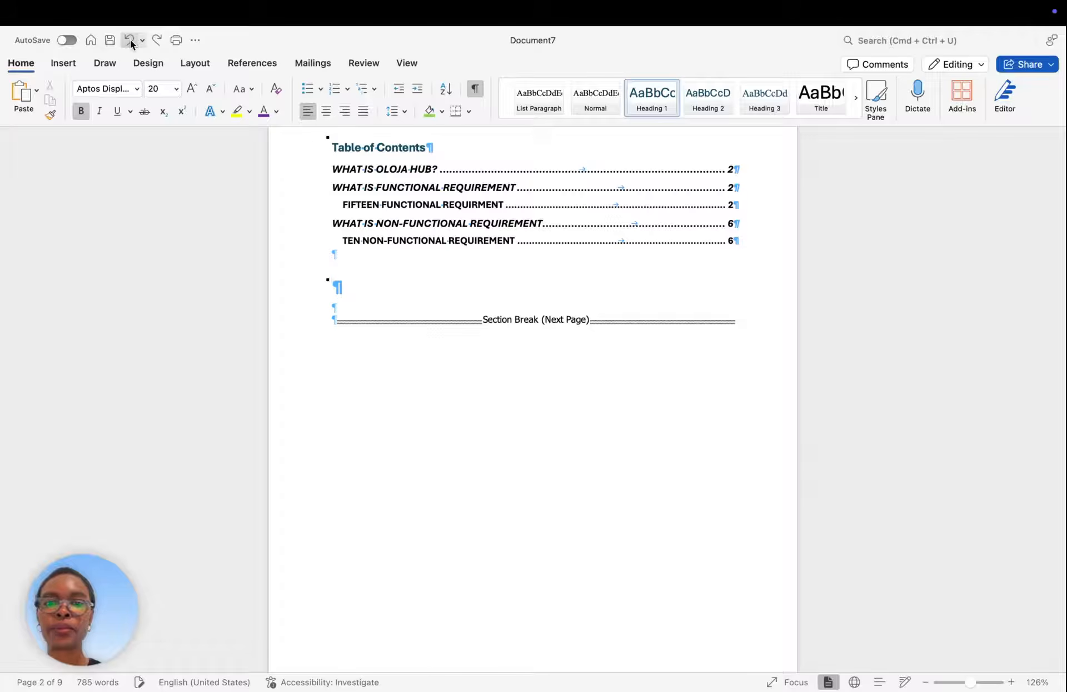
click(130, 39)
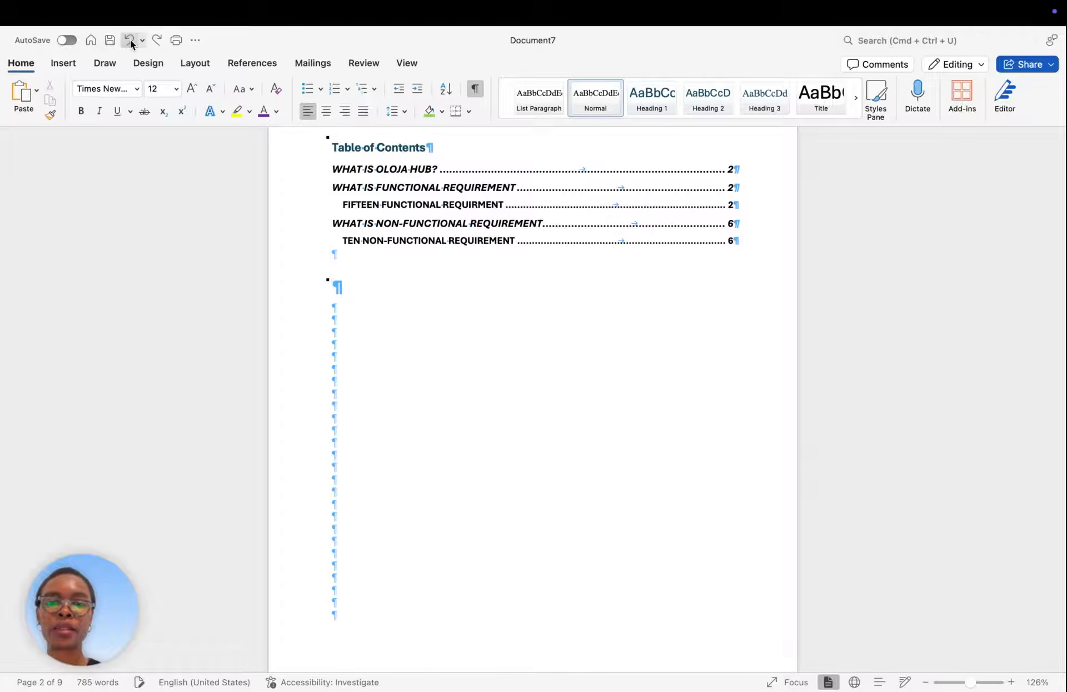
click(475, 90)
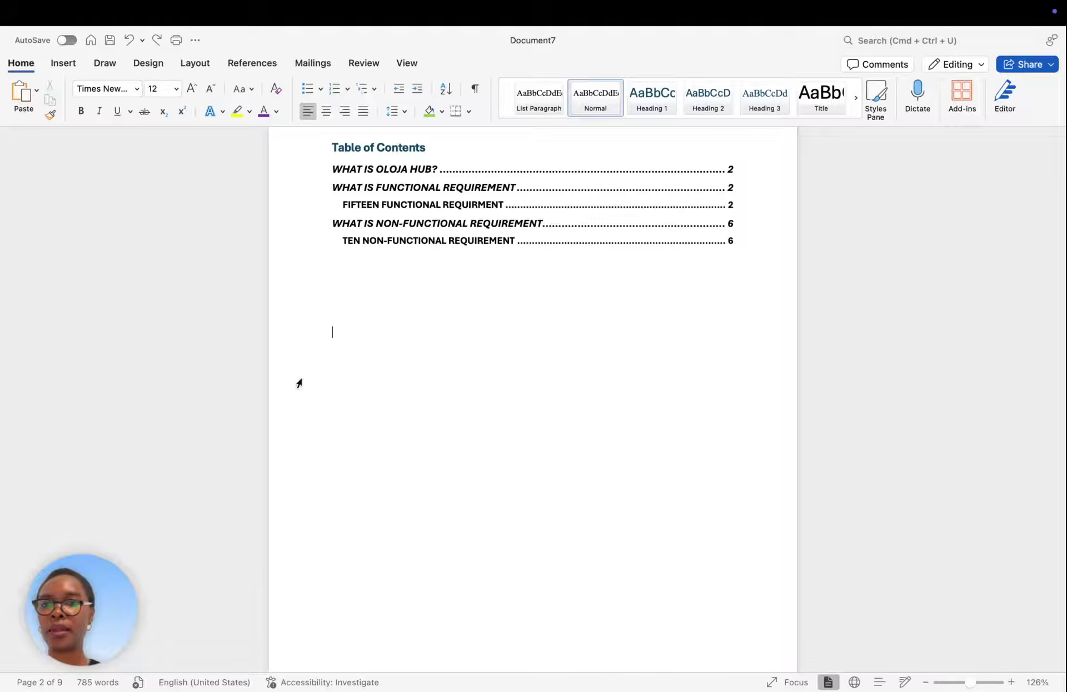
Step: Insert a Continuous section break in the empty area below the table of contents and show the formatting marks
click(195, 64)
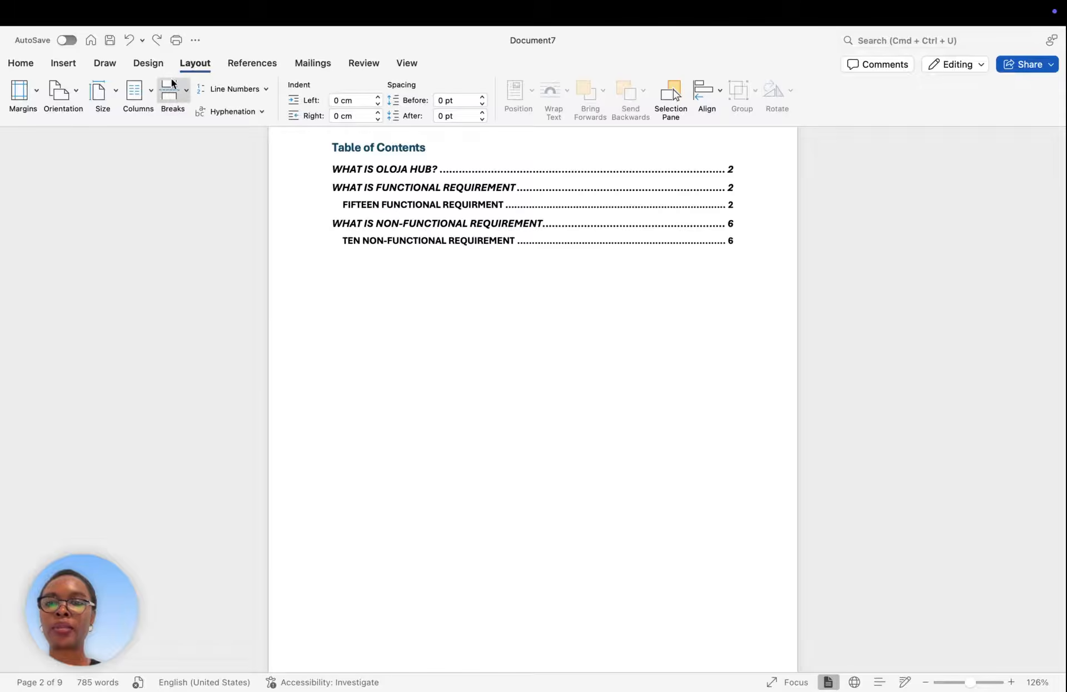
click(185, 93)
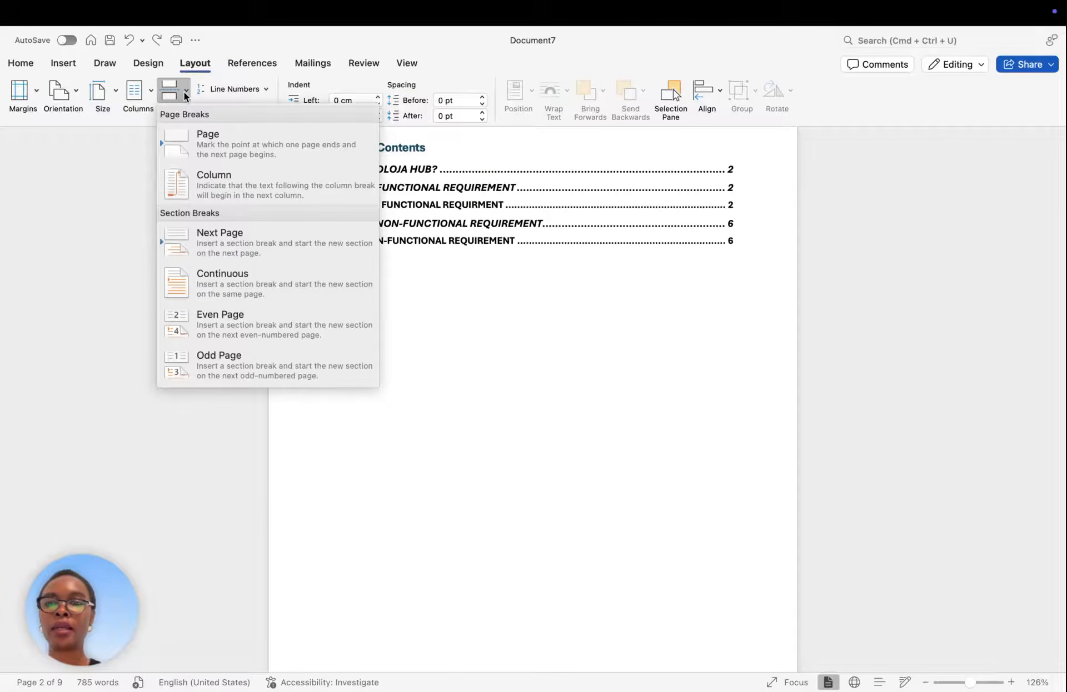
click(228, 285)
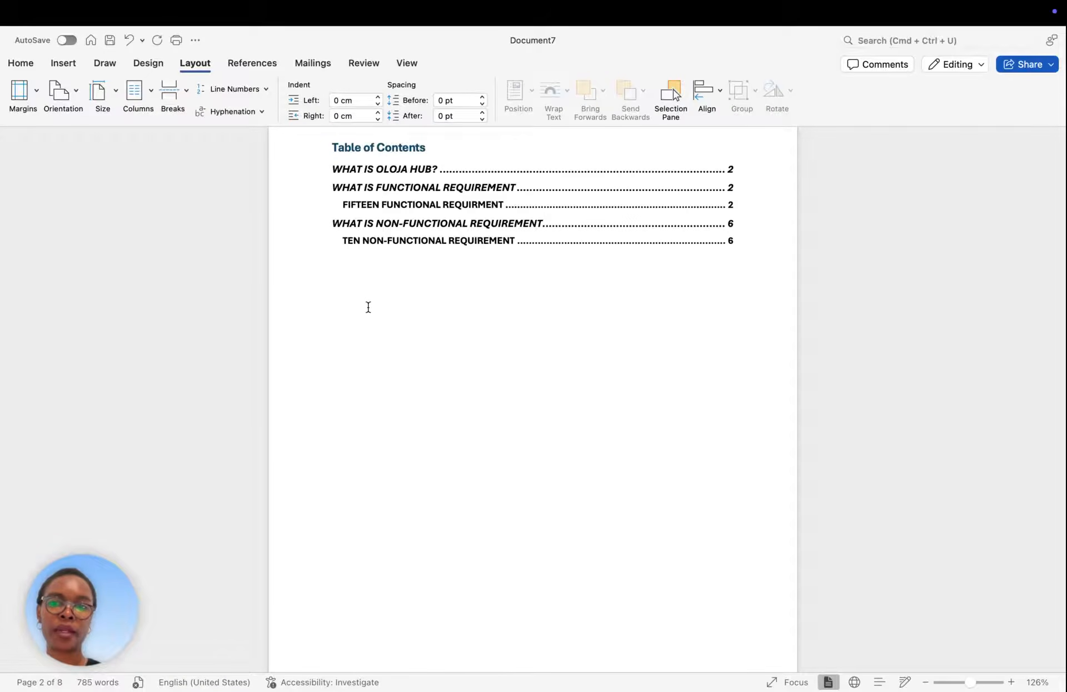
click(23, 66)
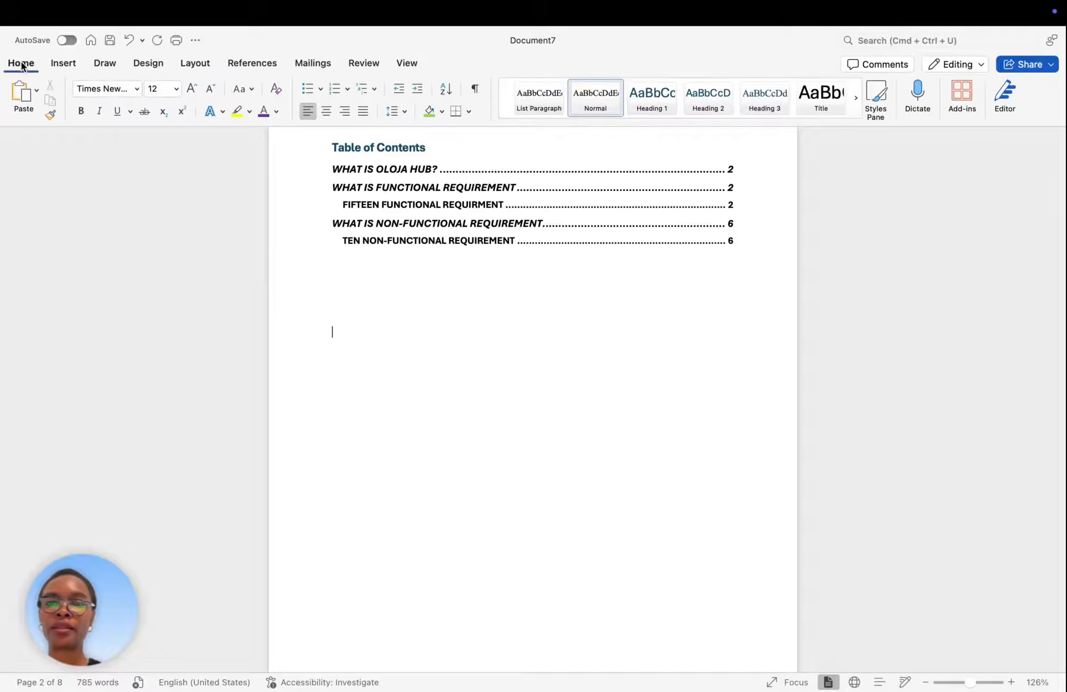
click(475, 89)
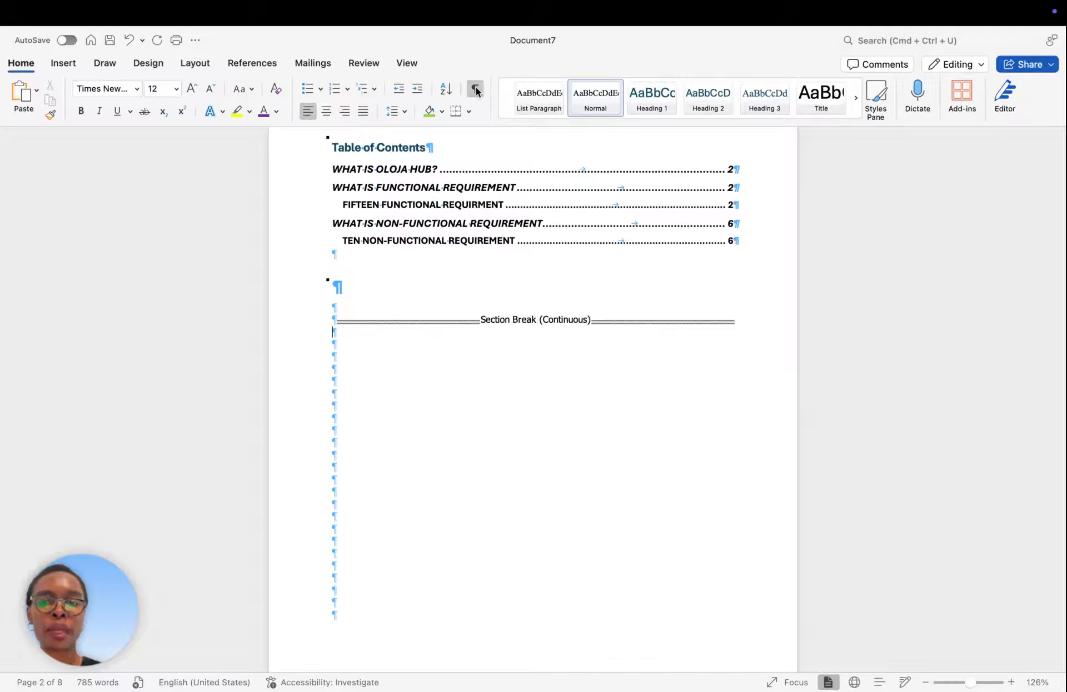
Step: Enter the test text "ss" in the empty heading line above the continuous section break and in an empty line below it
click(364, 298)
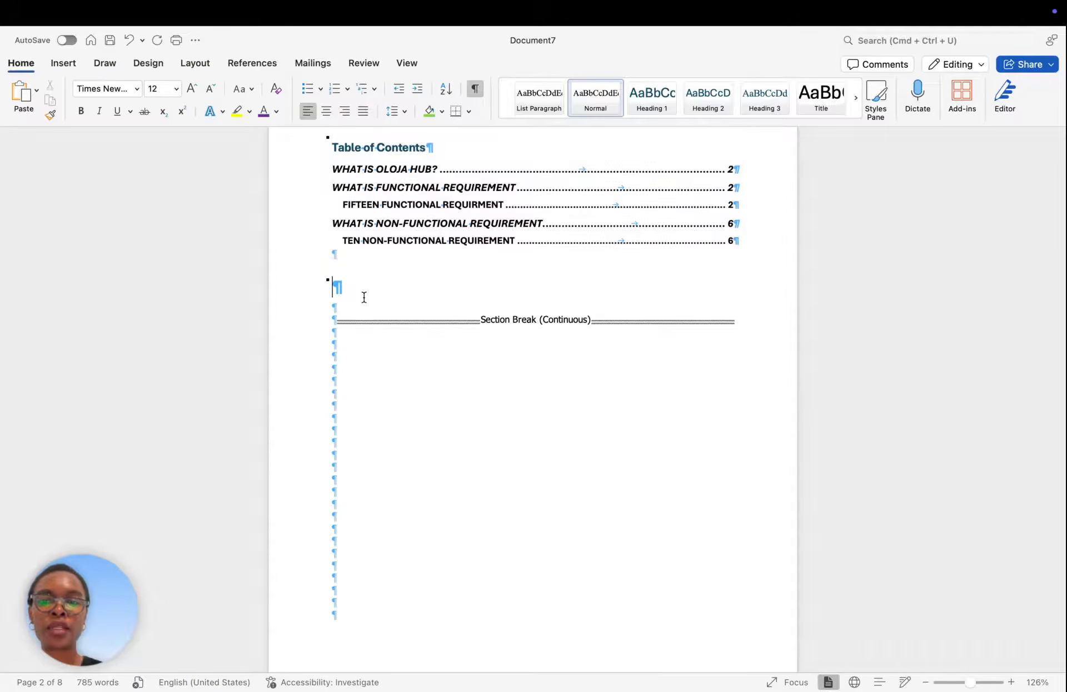
text(ss)
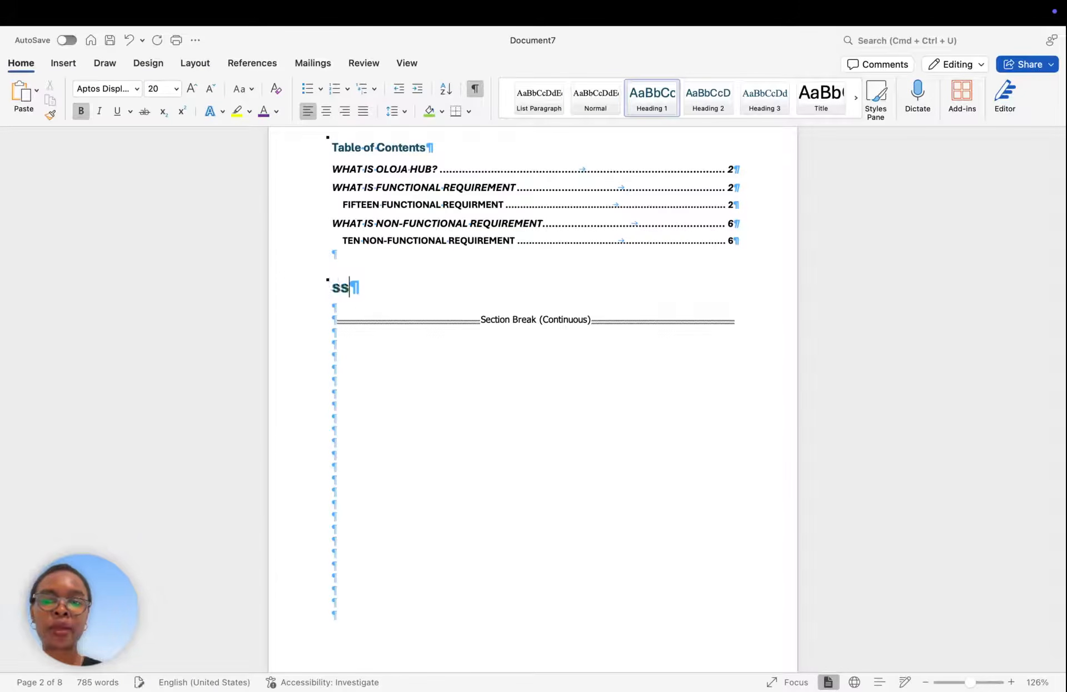
click(353, 400)
text(ss)
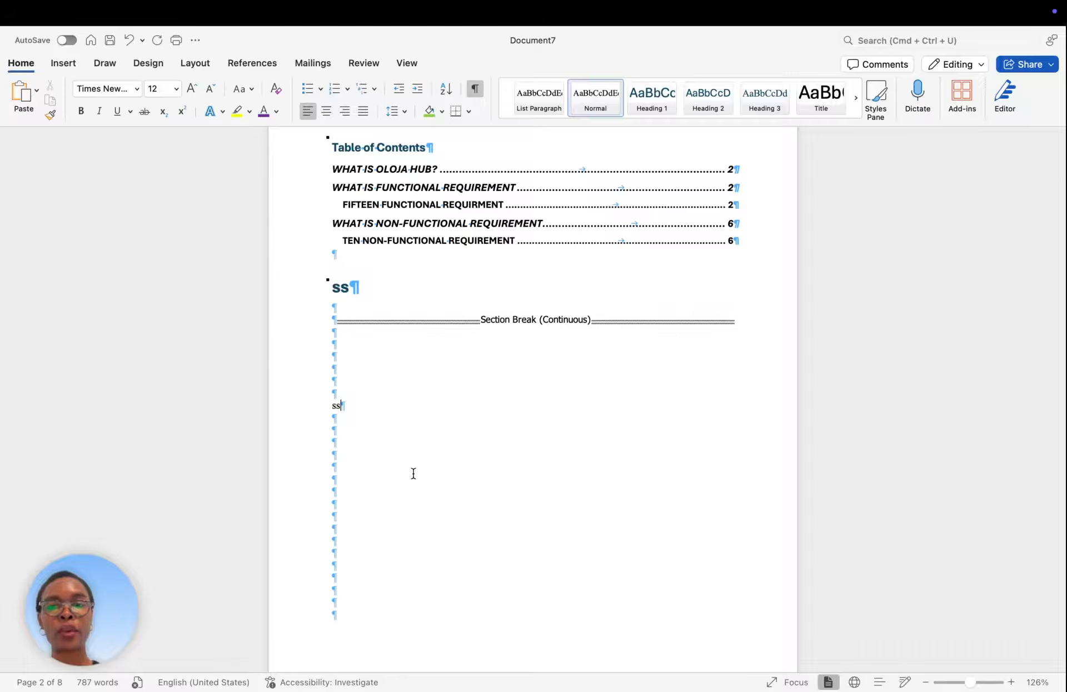
Step: Insert a break directly before the "FIFTEEN FUNCTIONAL REQUIRMENT" heading
scroll(413, 473, down, 15)
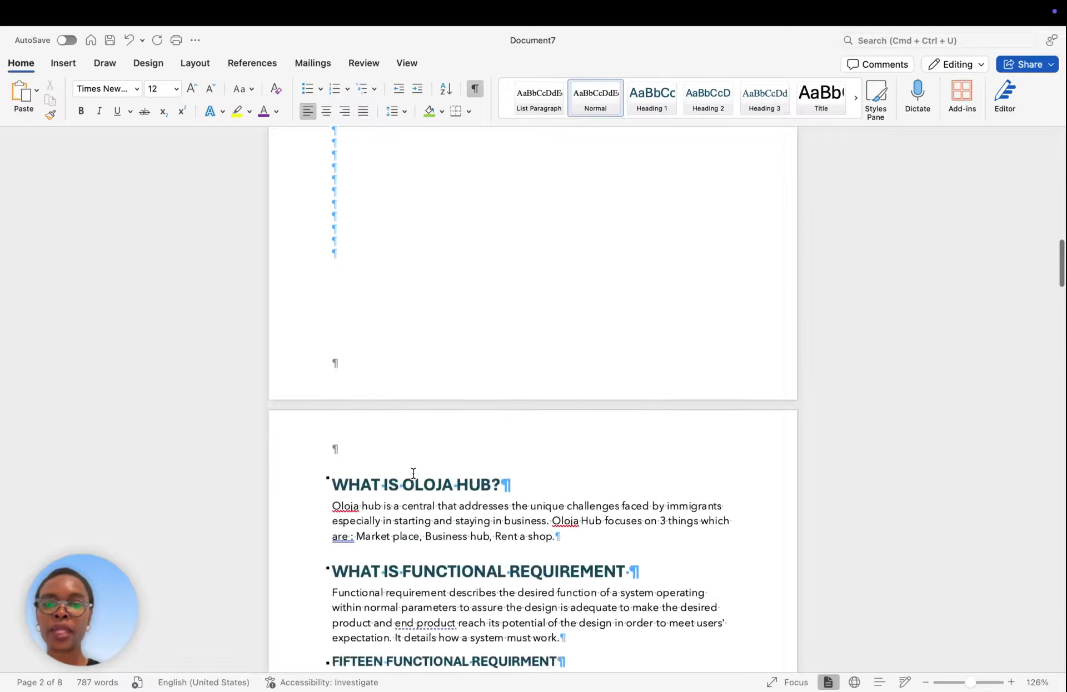
scroll(412, 473, up, 5)
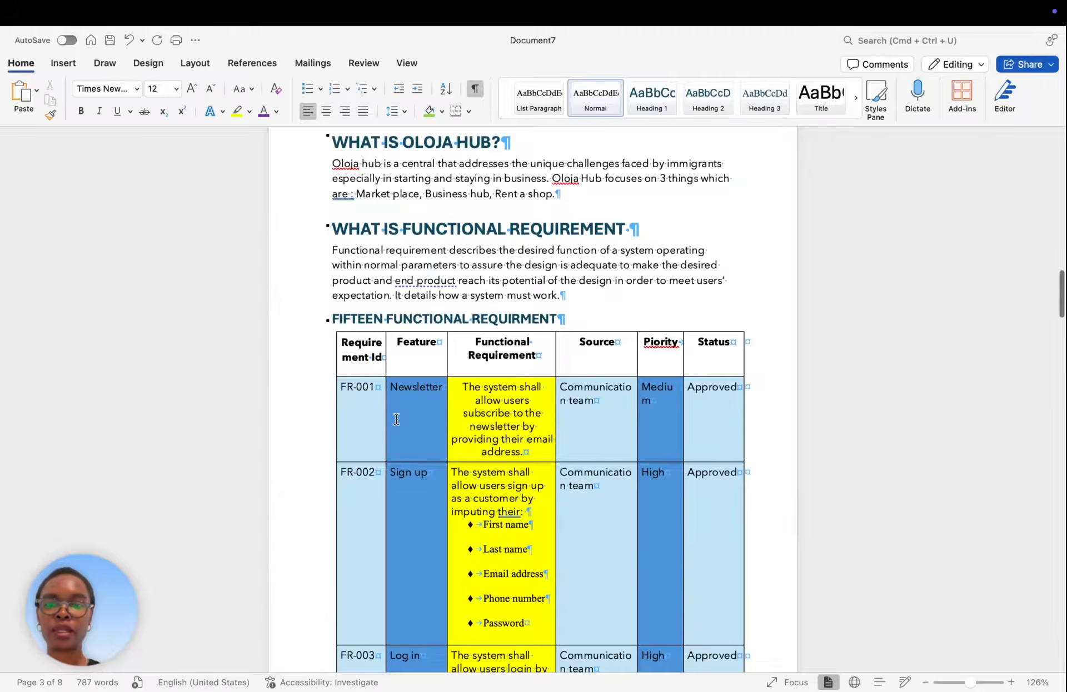
click(334, 317)
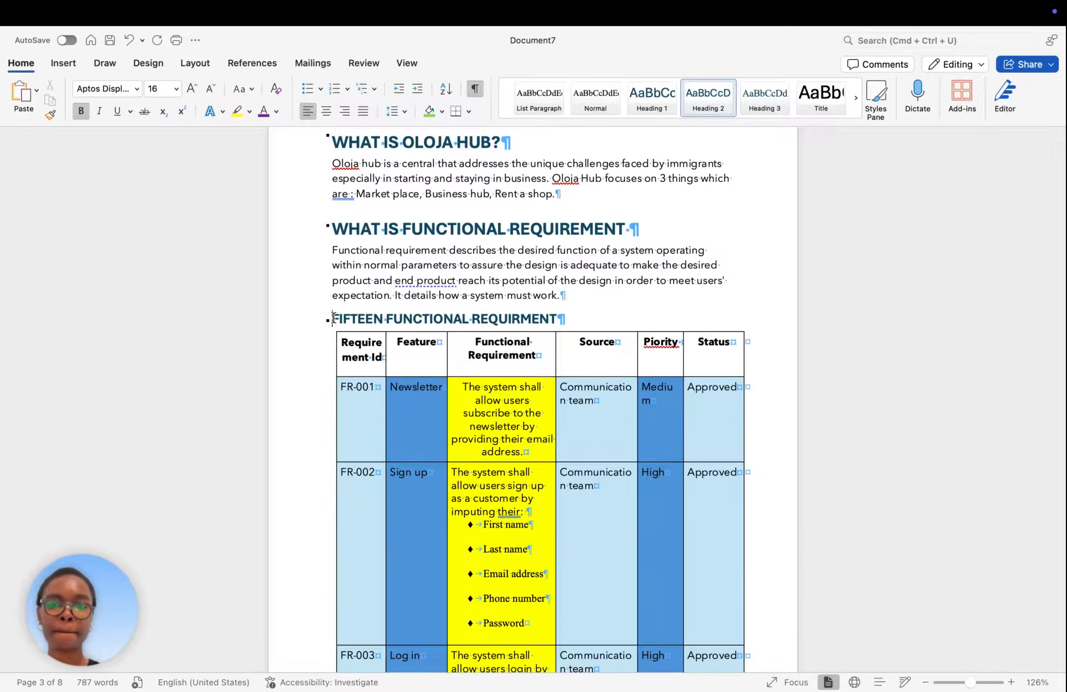
click(203, 64)
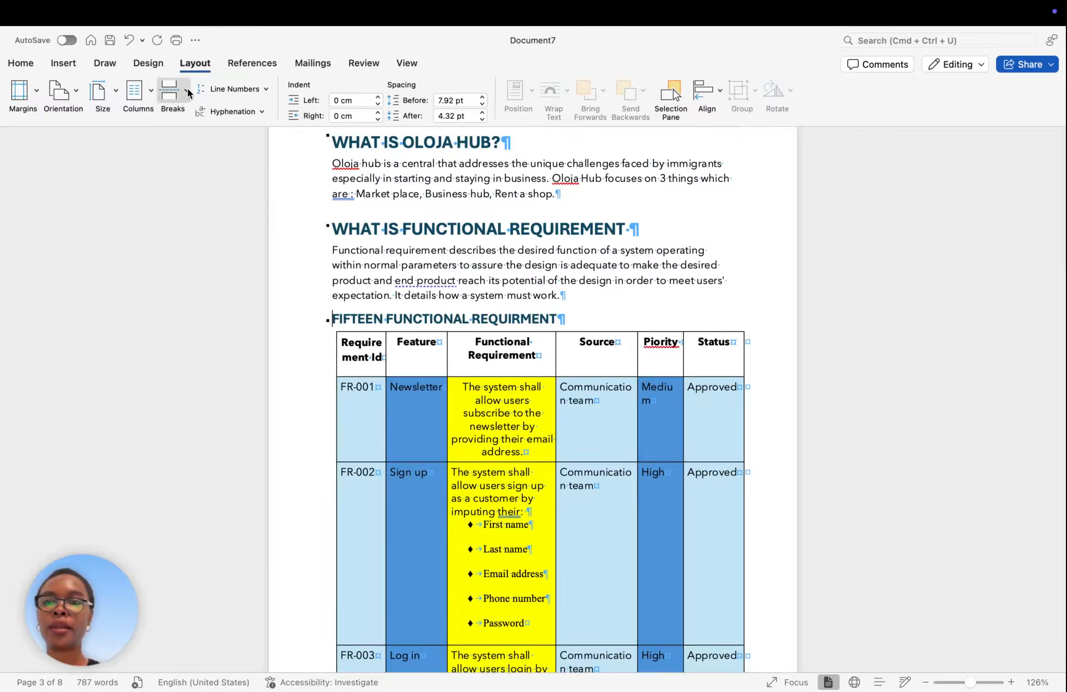